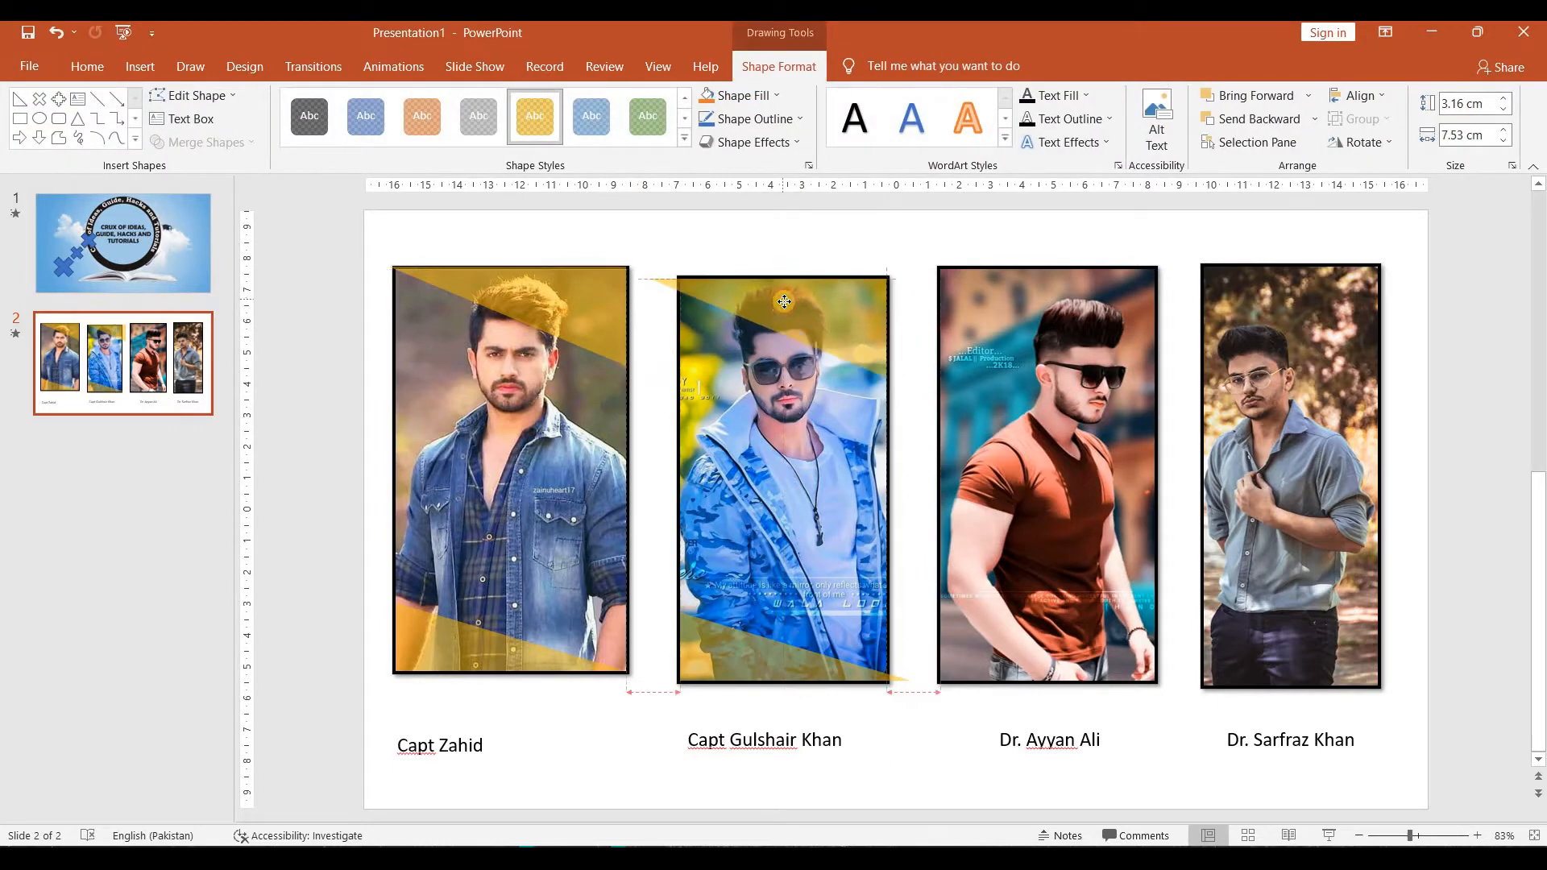
Narrow the upper yellow triangle on the second photo to about 6.57 cm and fit the lower triangle to the photo's width
{"action": "left_click_drag", "start_coordinate": [658, 328], "coordinate": [681, 329]}
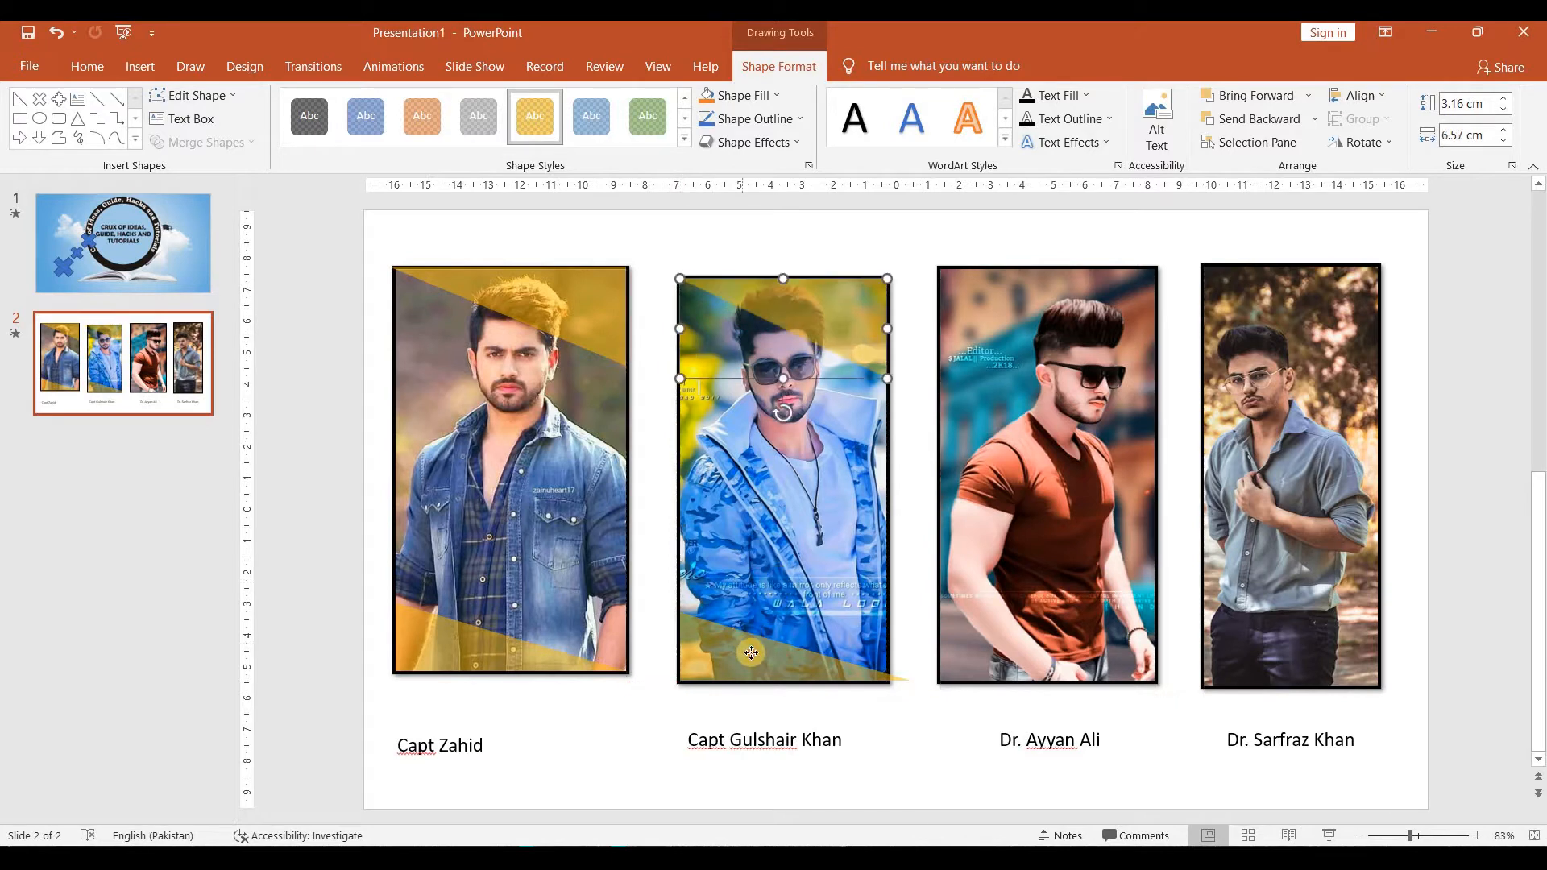
{"action": "left_click", "coordinate": [751, 656]}
{"action": "left_click_drag", "start_coordinate": [898, 647], "coordinate": [895, 647]}
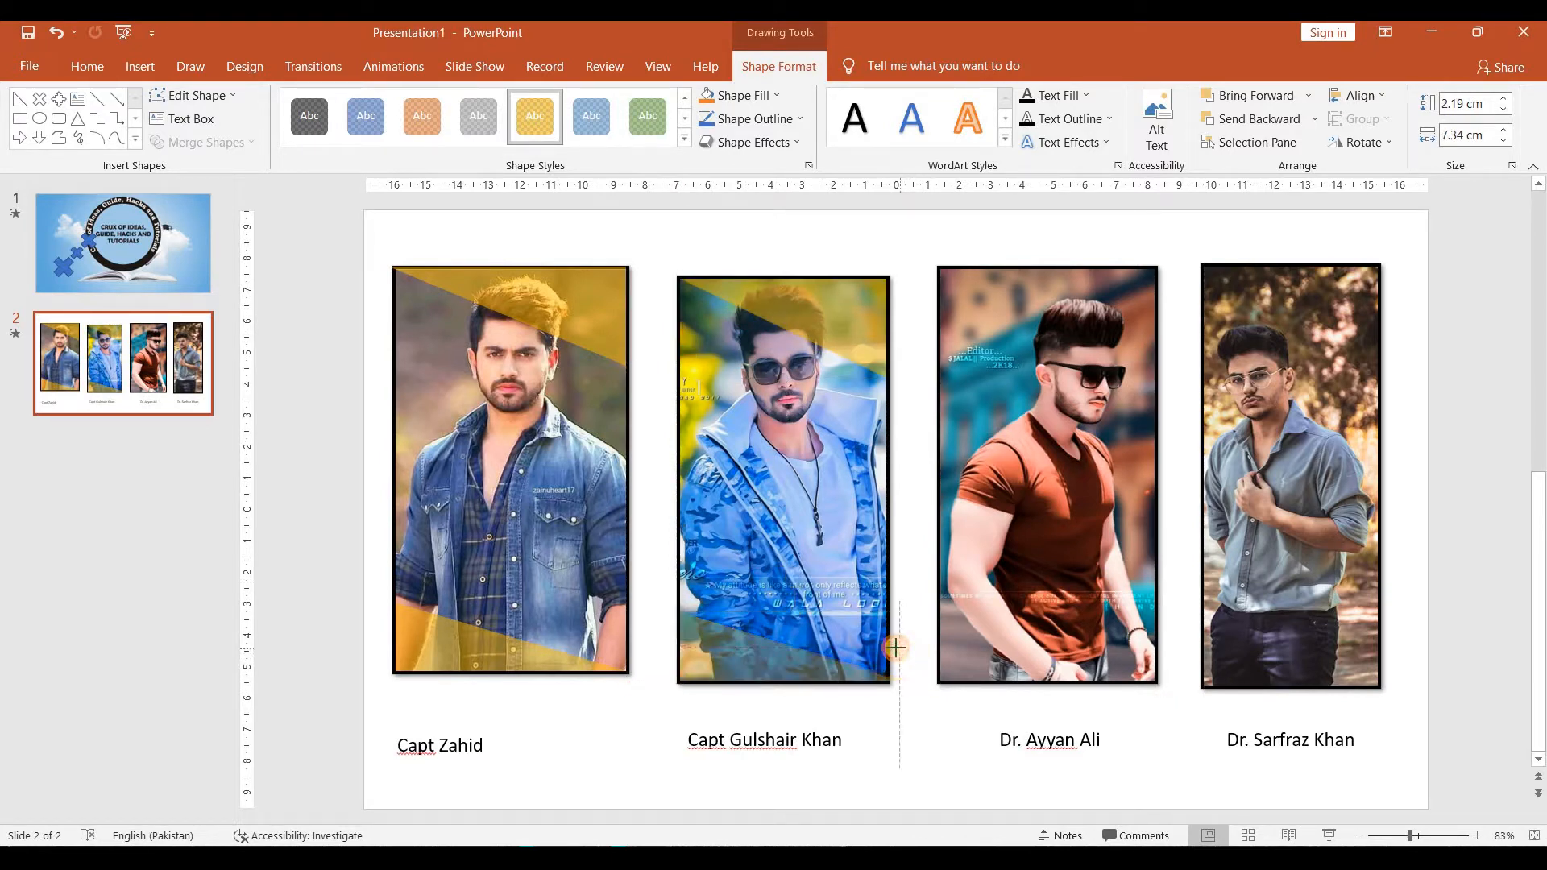
Copy the lower and upper yellow triangles onto the bottom and top of the third photo
{"action": "left_click_drag", "start_coordinate": [485, 653], "coordinate": [529, 661]}
{"action": "mouse_move", "coordinate": [988, 651]}
{"action": "left_mouse_down"}
{"action": "mouse_move", "coordinate": [1060, 659]}
{"action": "mouse_move", "coordinate": [1007, 661]}
{"action": "left_mouse_up"}
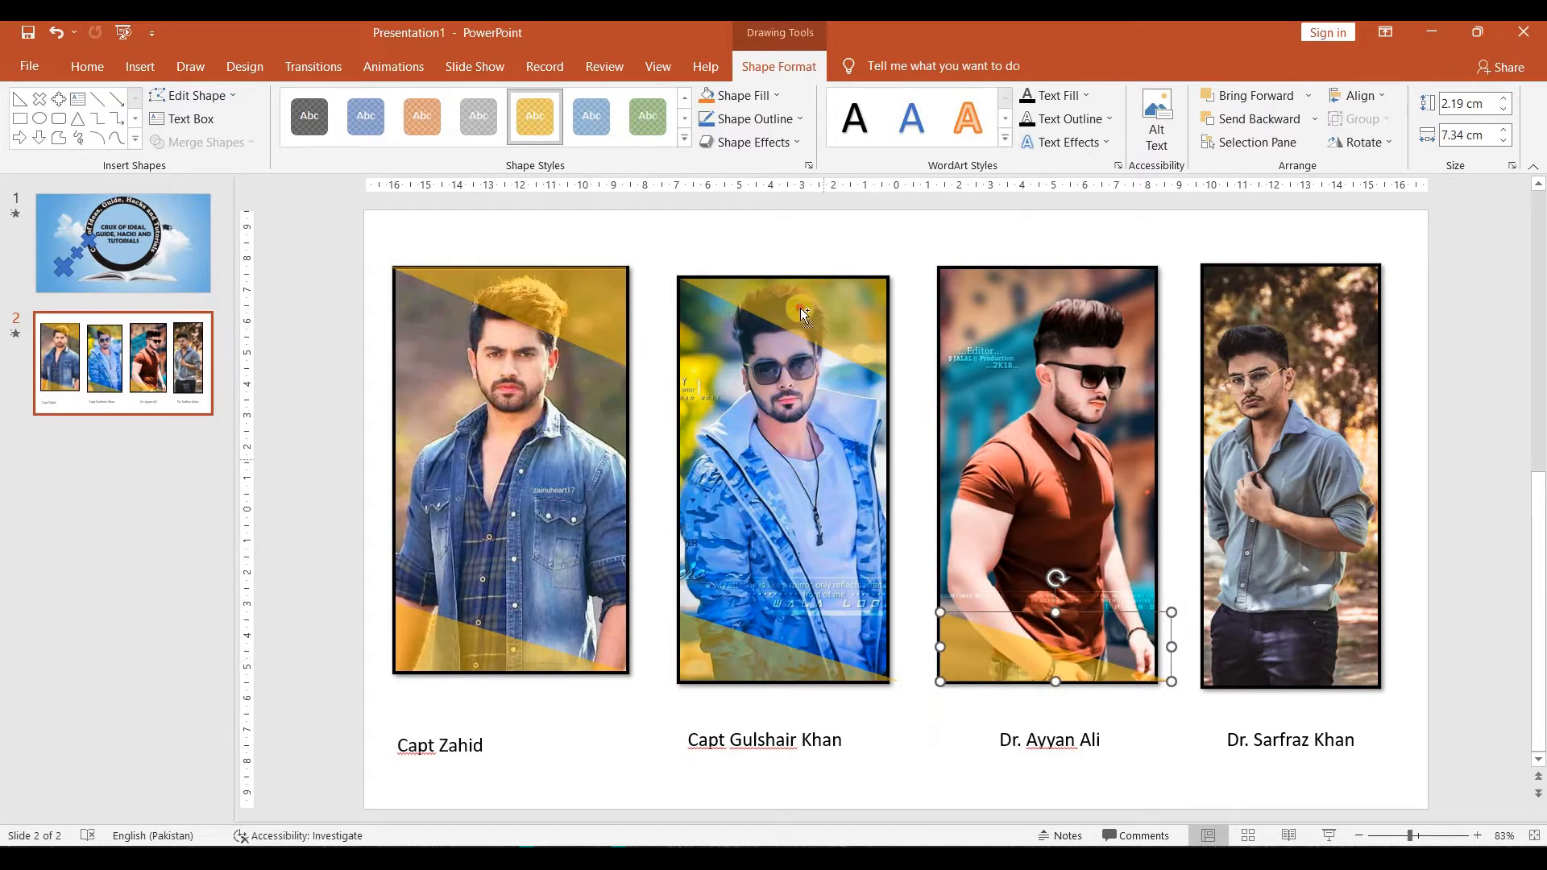
{"action": "left_click_drag", "start_coordinate": [1007, 316], "coordinate": [1075, 299]}
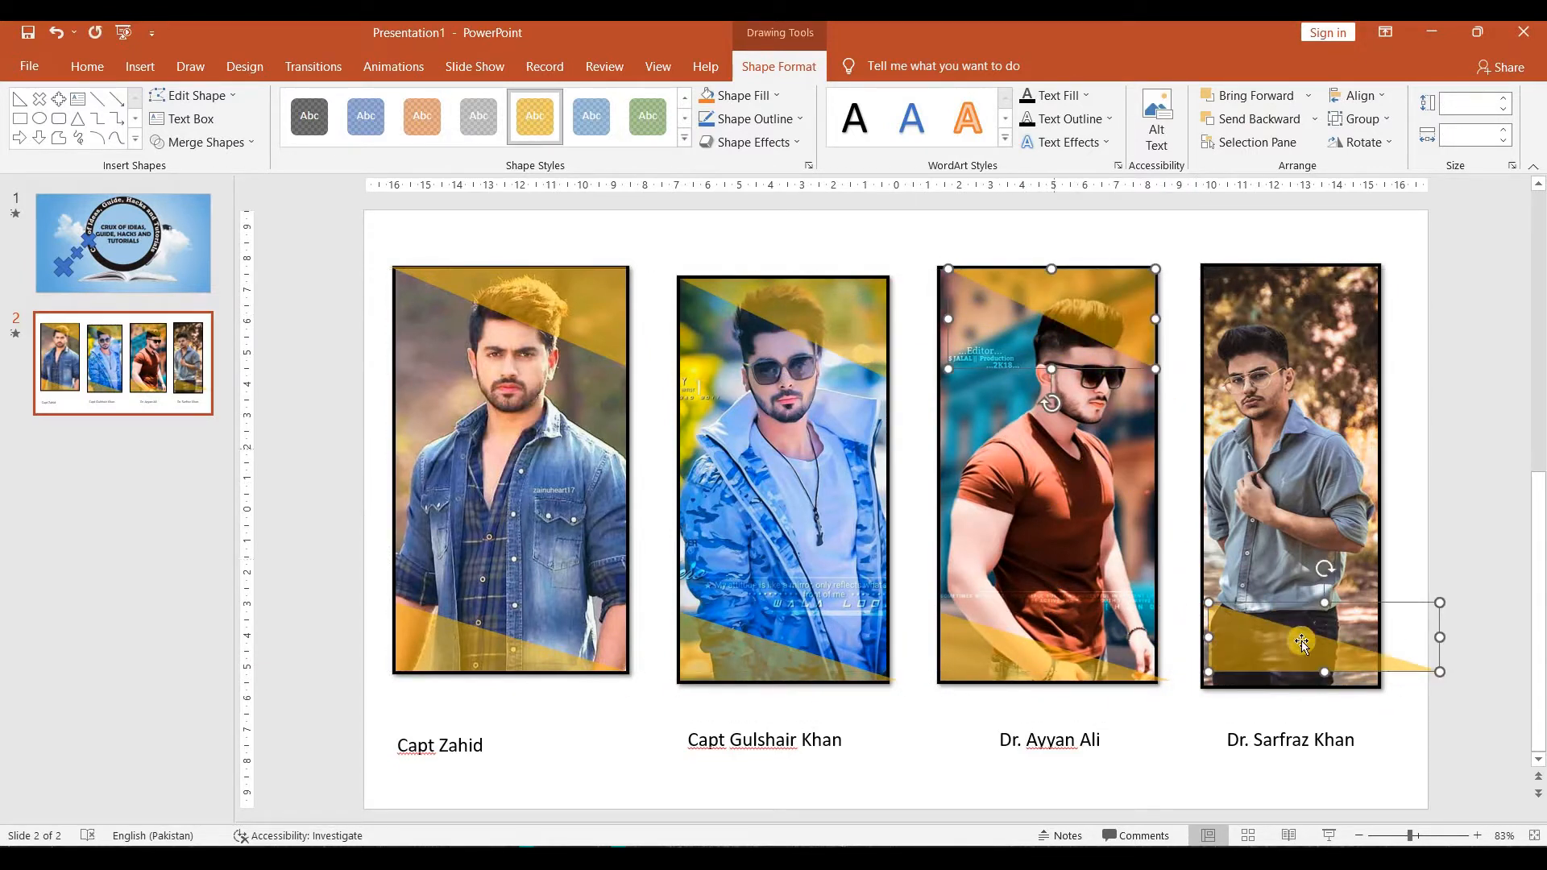
Align the lower yellow triangle copy with the bottom of the fourth photo and narrow it to the photo's width
{"action": "left_click", "coordinate": [1269, 739]}
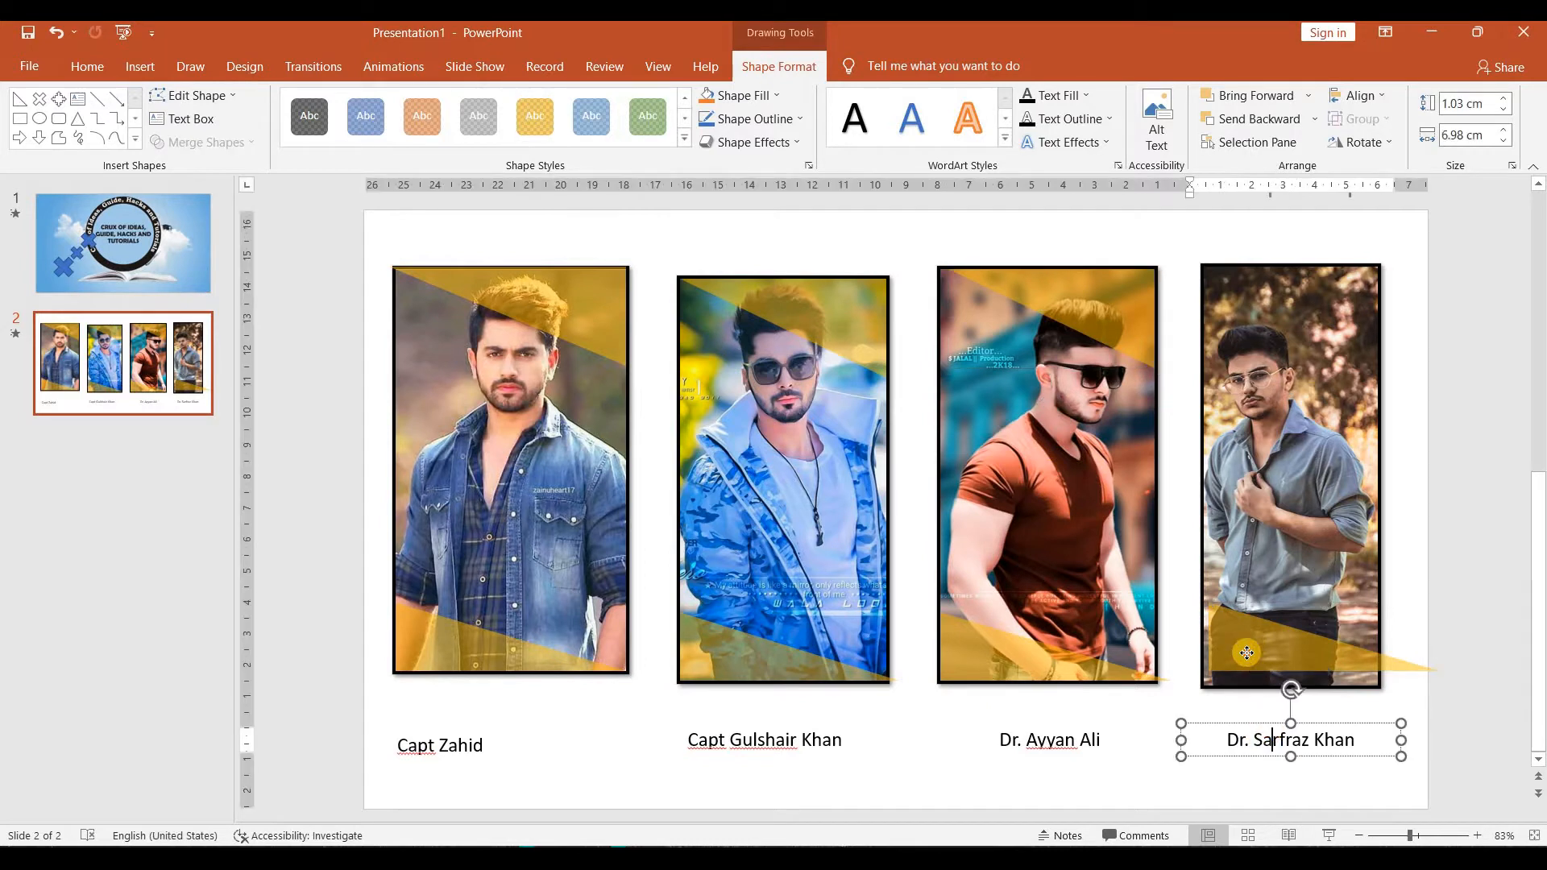
{"action": "left_click", "coordinate": [1246, 653]}
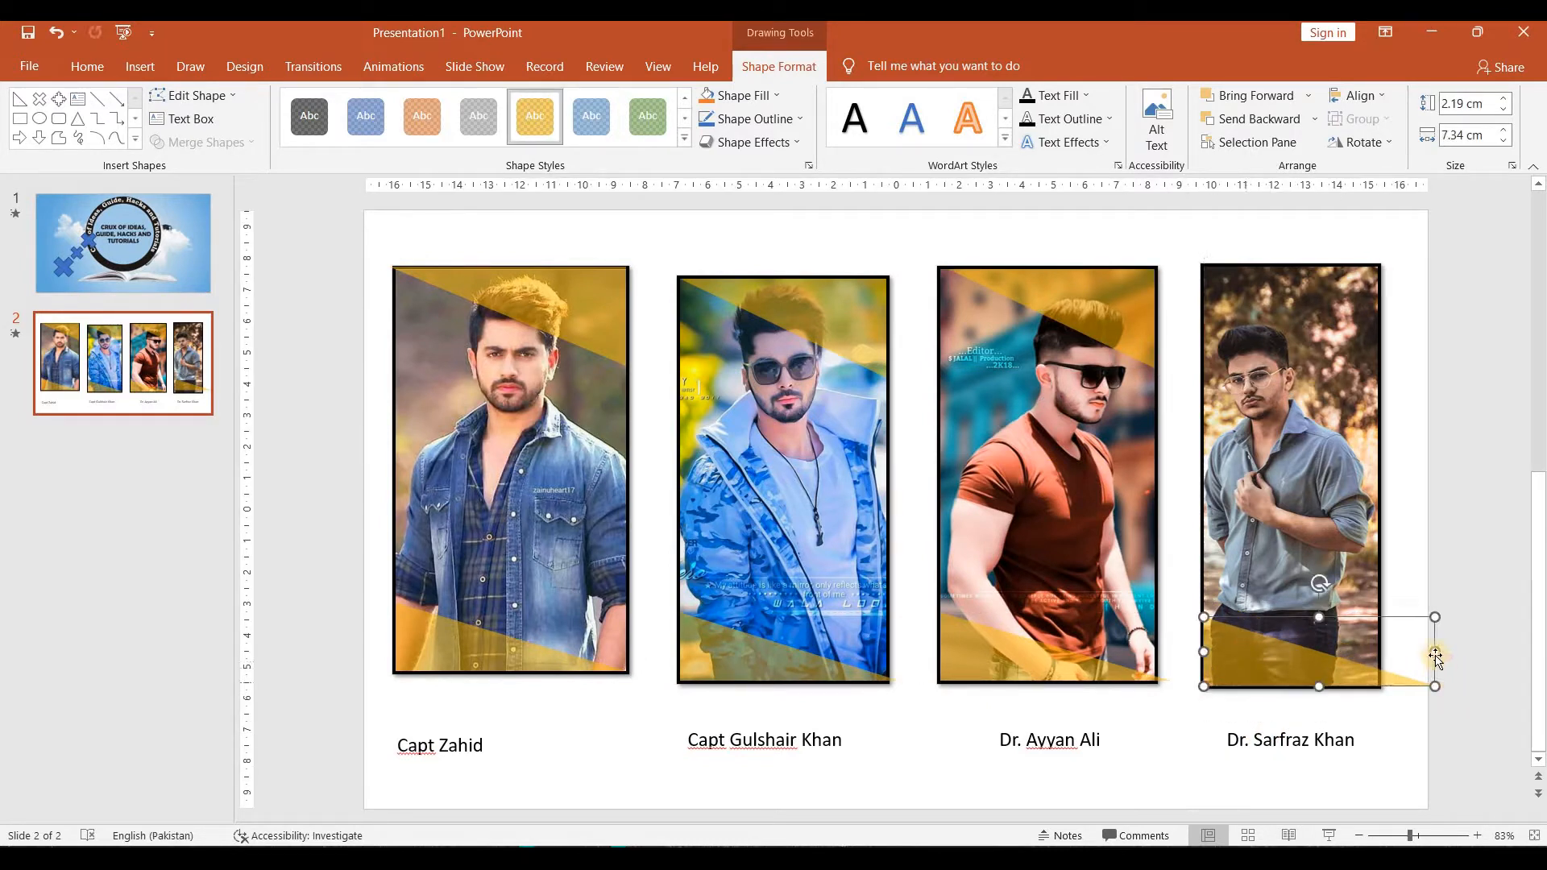
{"action": "left_click_drag", "start_coordinate": [1400, 651], "coordinate": [1386, 651]}
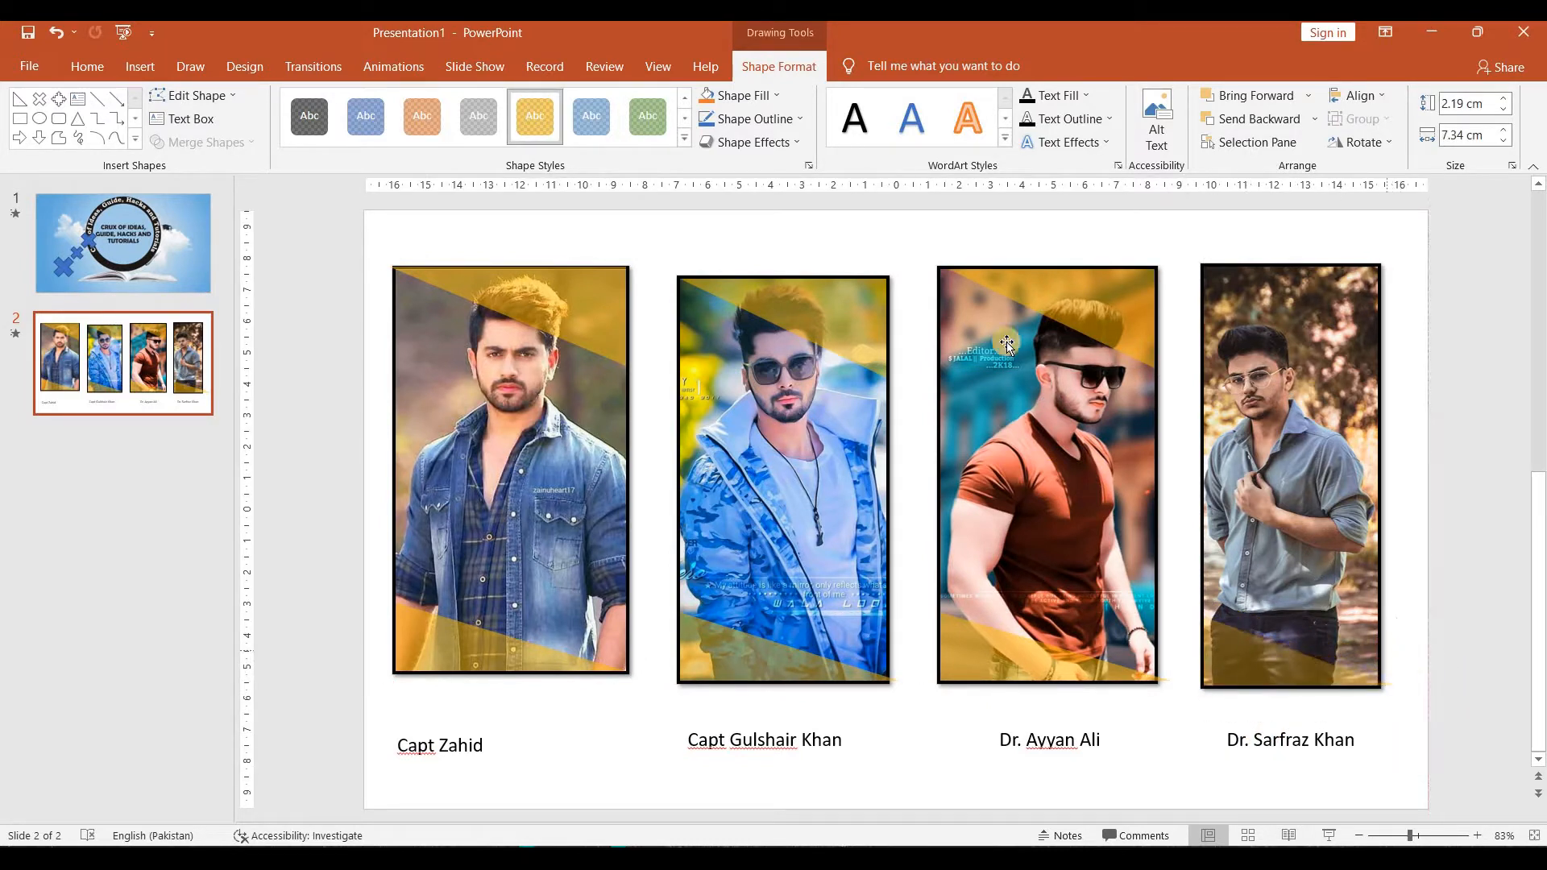
Copy the third photo's upper yellow triangle onto the top of the fourth photo and narrow it to about 5.83 cm
{"action": "left_click_drag", "start_coordinate": [1076, 306], "coordinate": [1349, 299]}
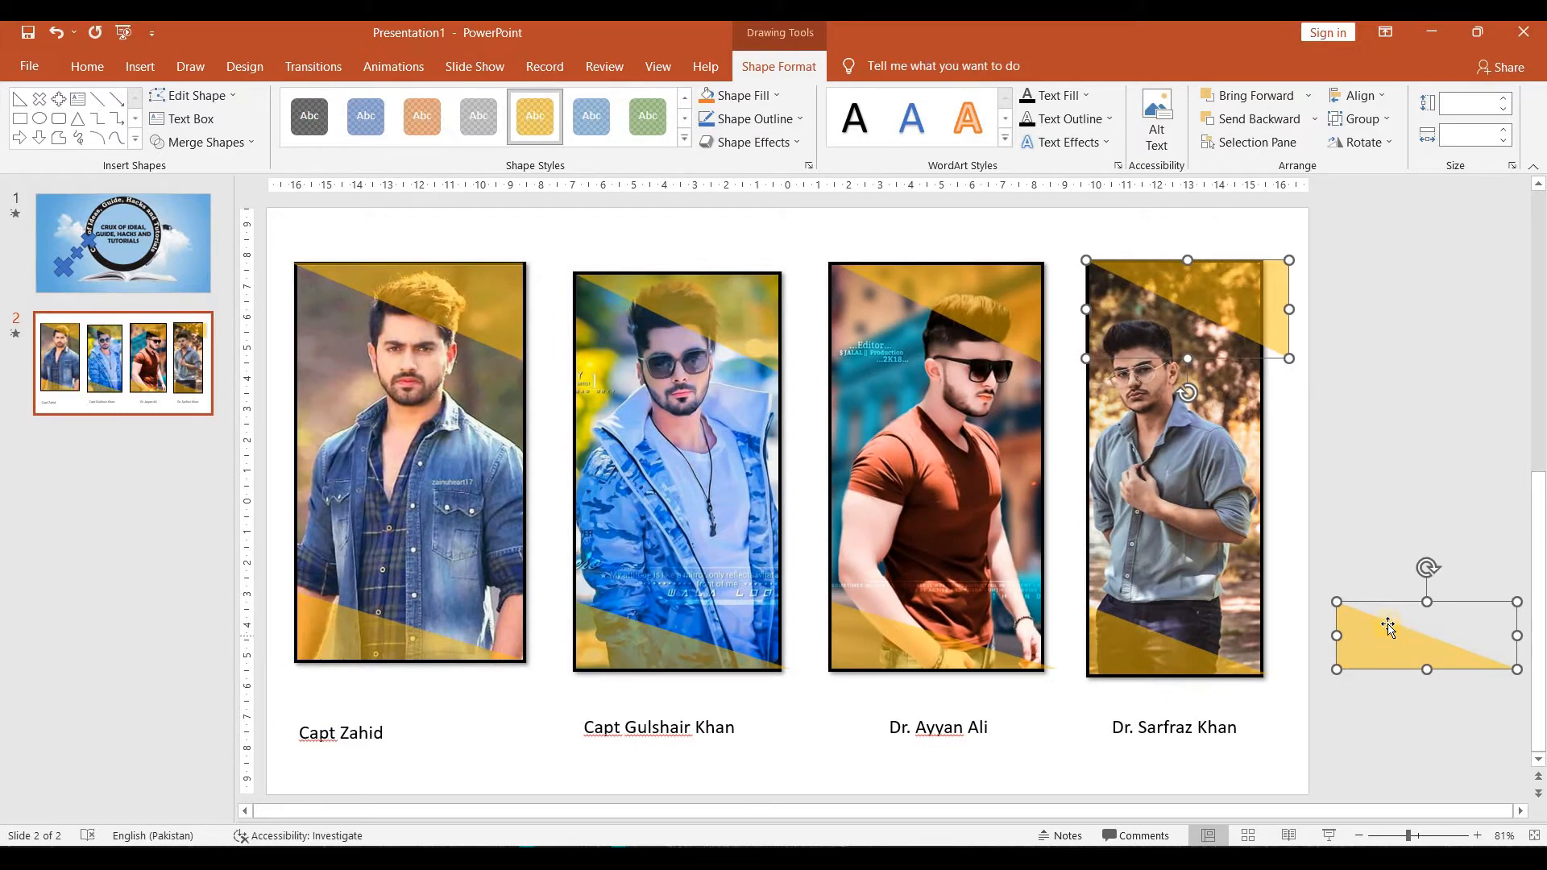
{"action": "key", "text": "Delete"}
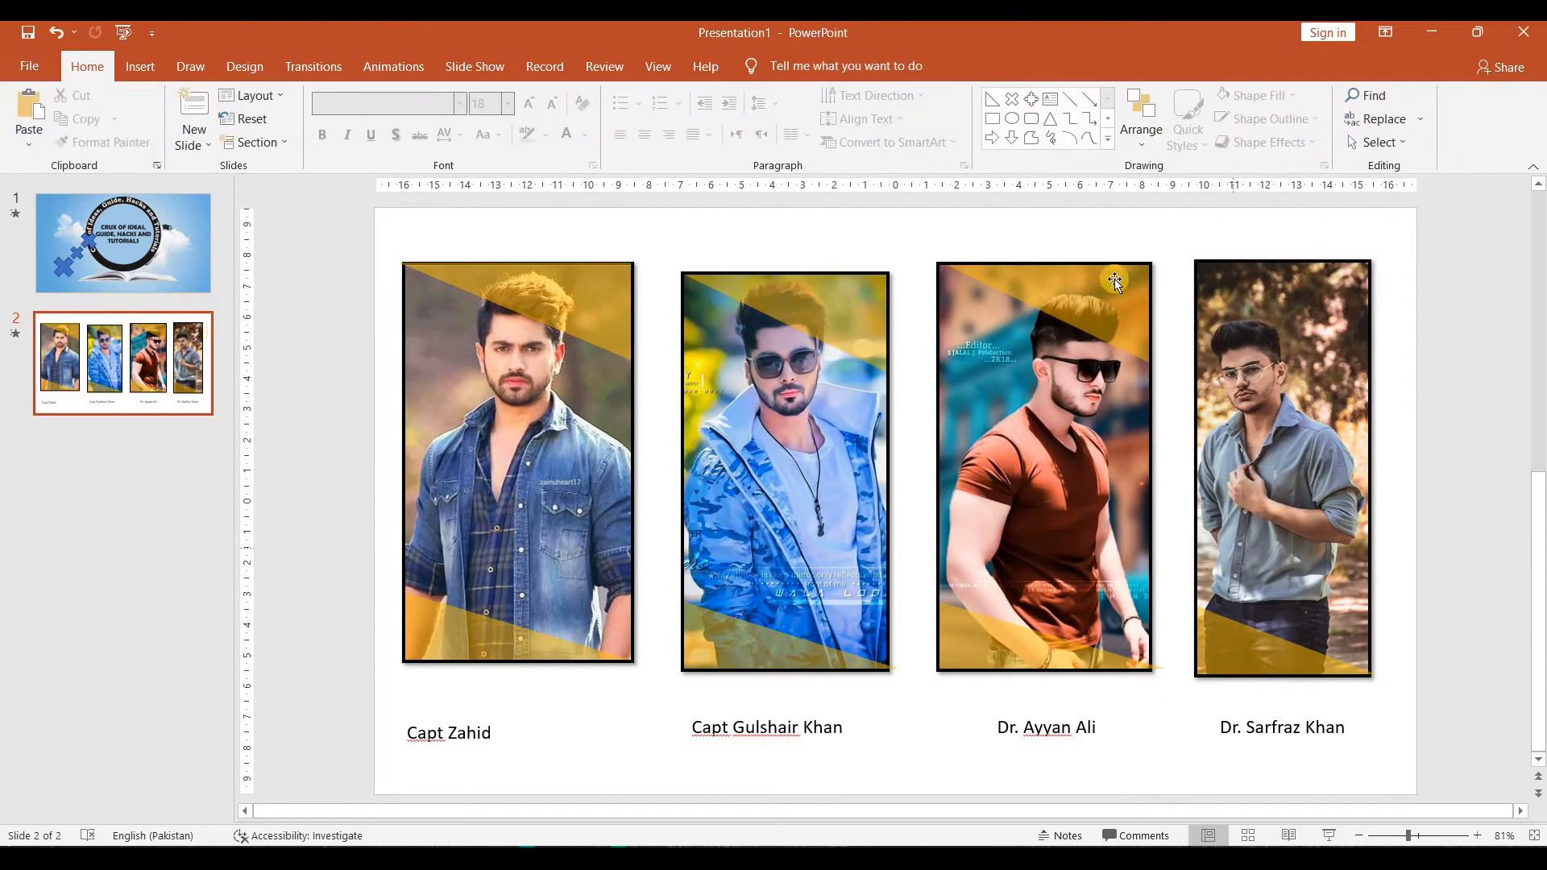
{"action": "left_click", "coordinate": [1080, 282]}
{"action": "left_click_drag", "start_coordinate": [1292, 282], "coordinate": [1289, 281]}
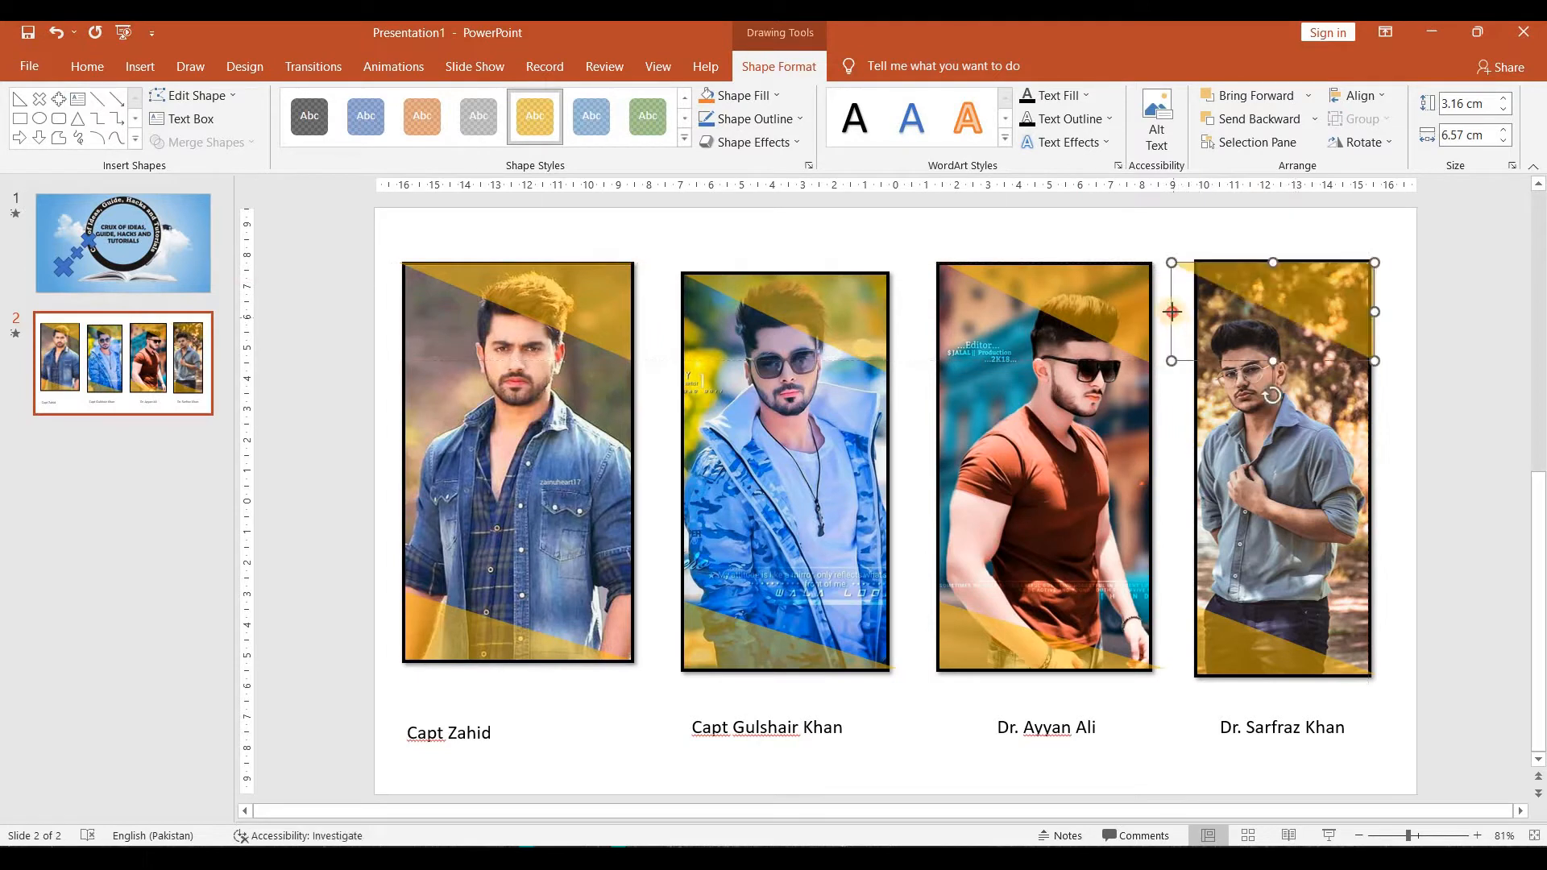
{"action": "left_click_drag", "start_coordinate": [1182, 311], "coordinate": [1193, 312]}
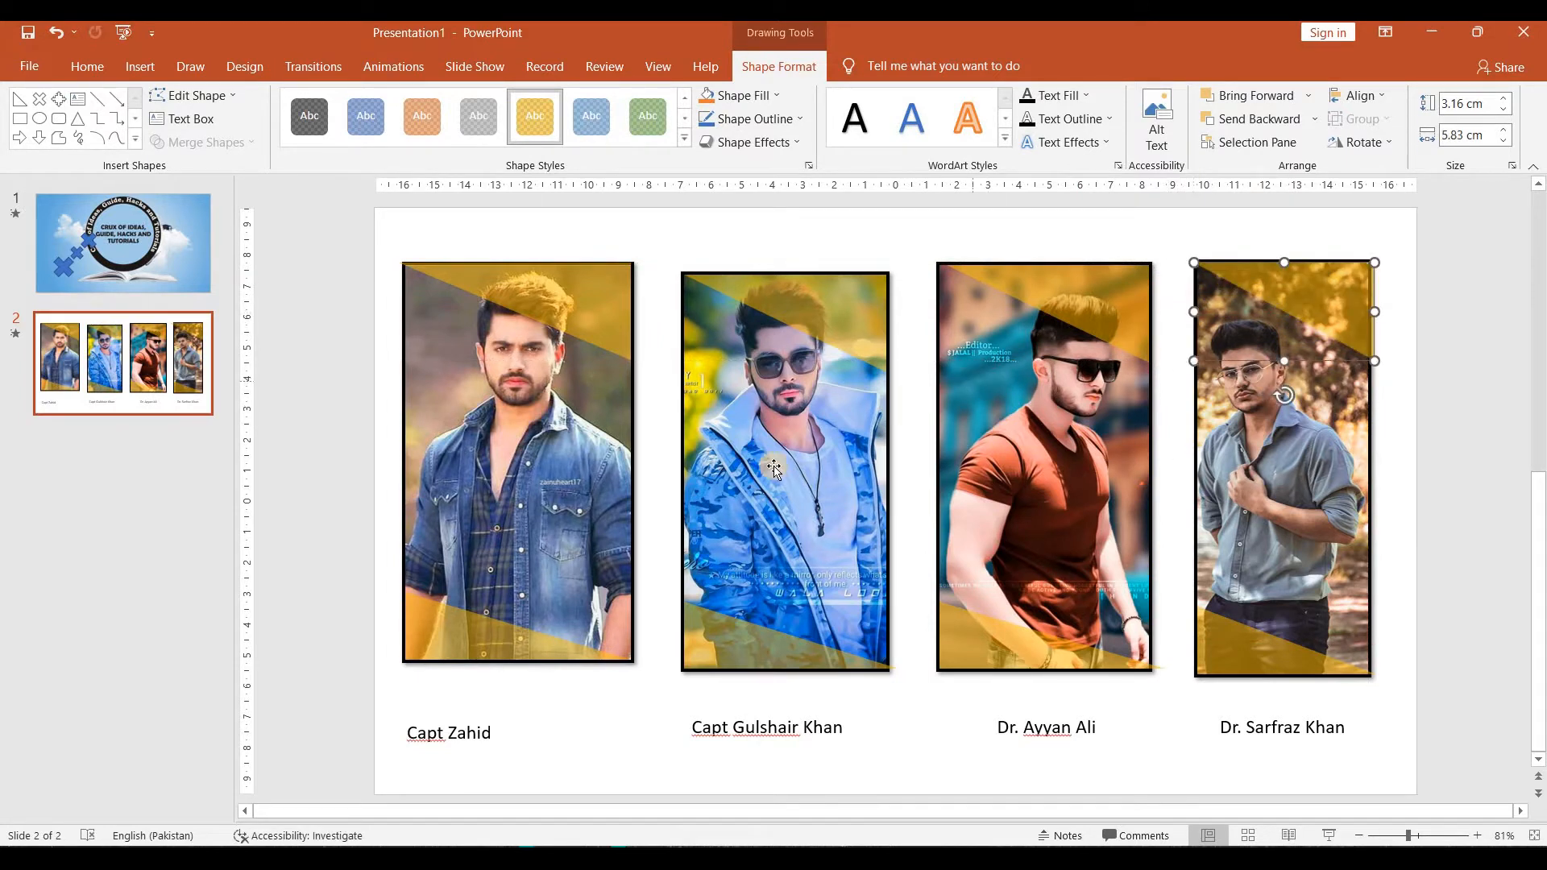
Copy the blue cross shape beside the circle on slide 1 and paste it on slide 2
{"action": "left_click", "coordinate": [73, 291]}
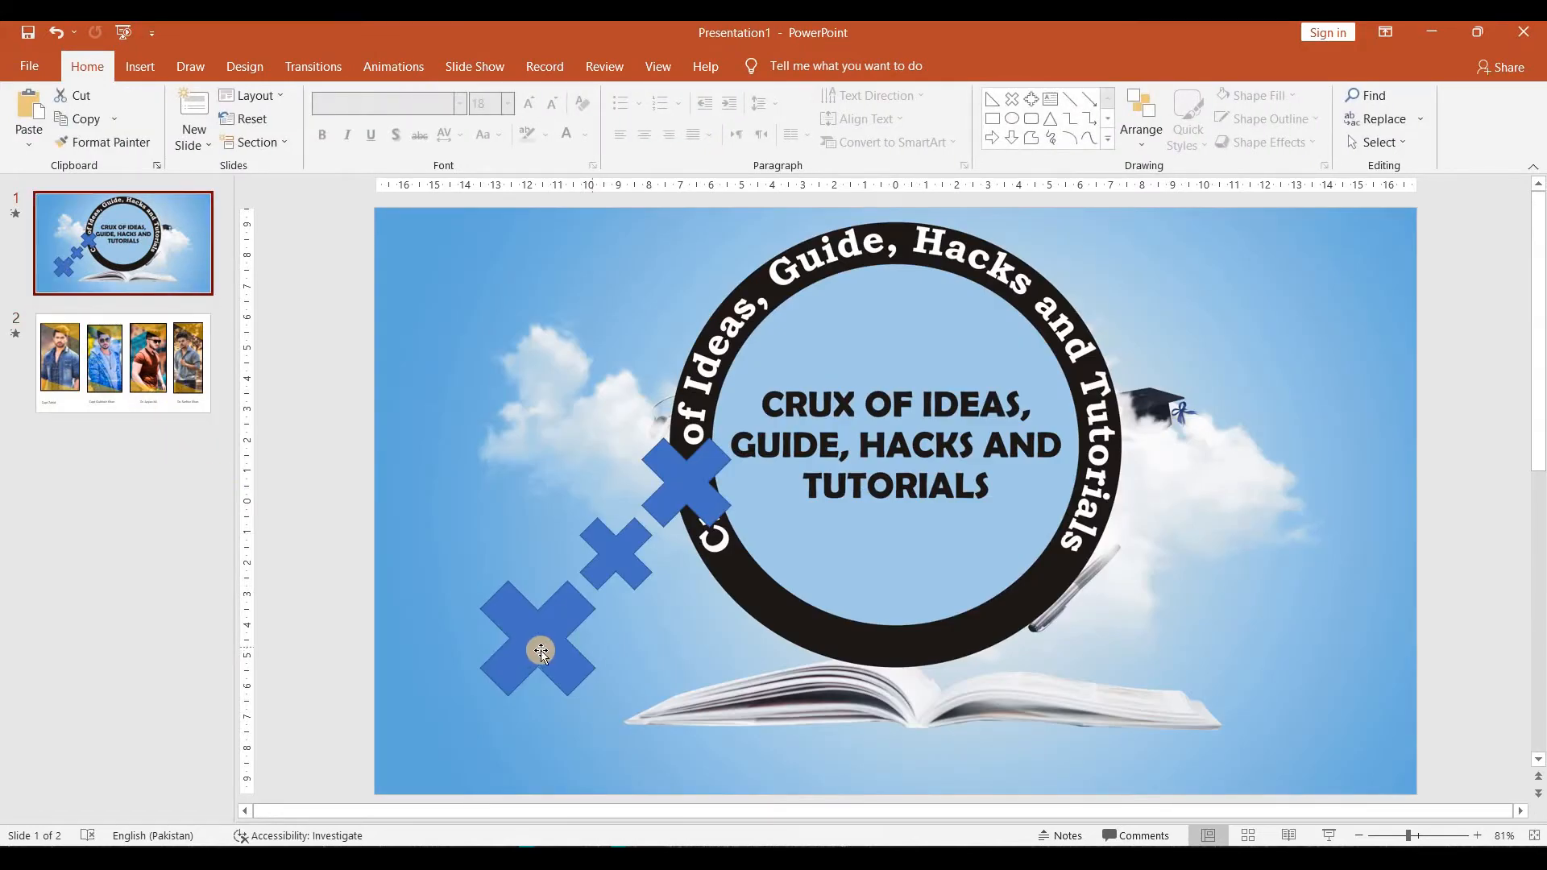
{"action": "left_click", "coordinate": [589, 592]}
{"action": "left_click", "coordinate": [657, 515]}
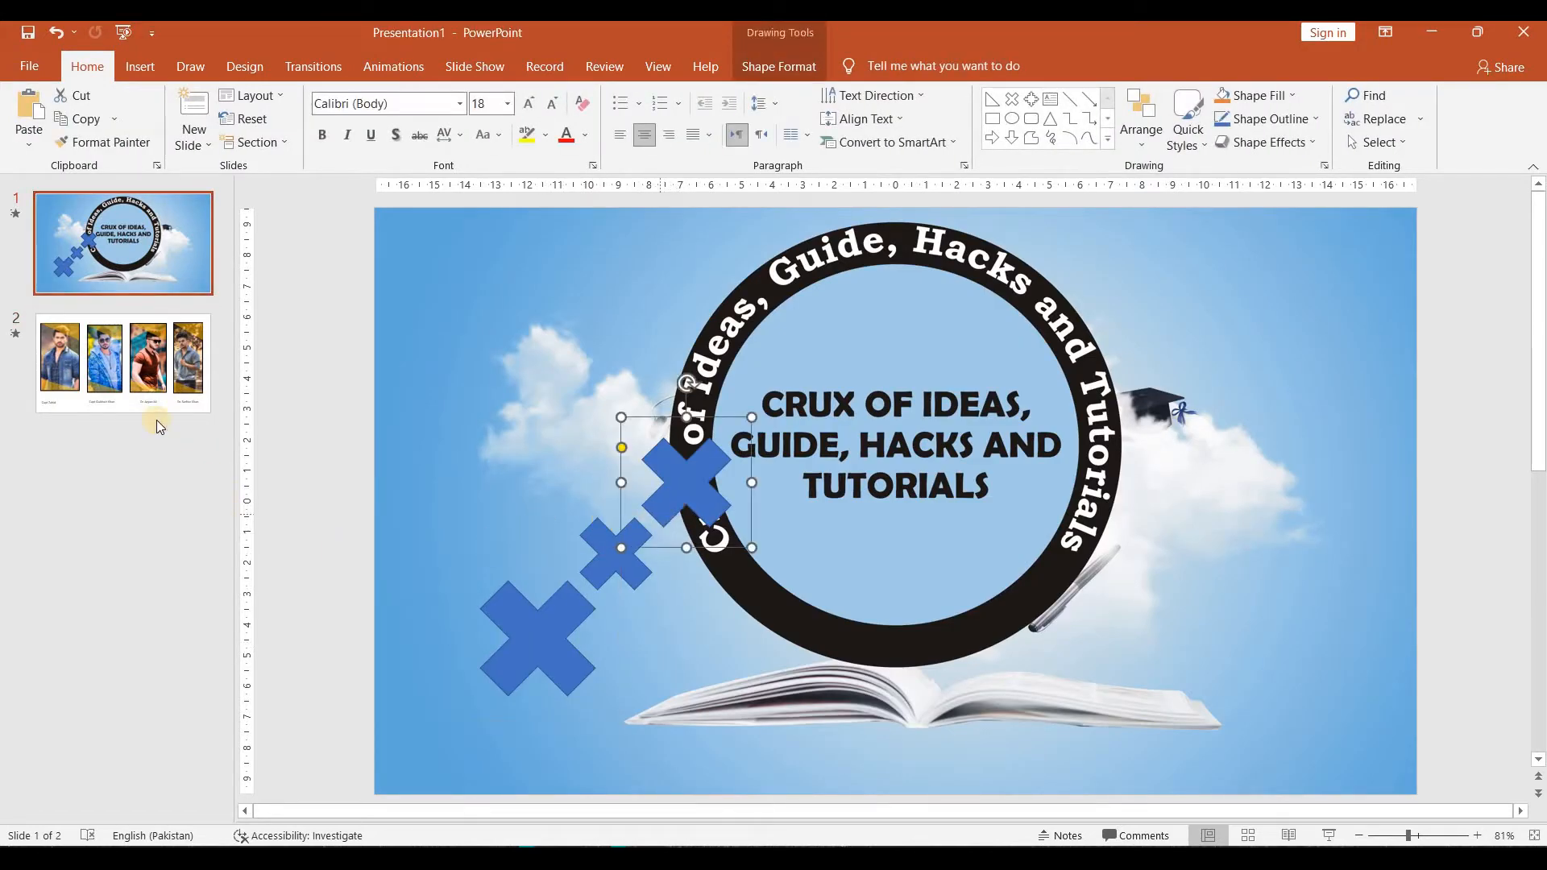
{"action": "scroll", "coordinate": [262, 379], "scroll_direction": "down", "scroll_amount": 1}
{"action": "key", "text": "ctrl+v"}
Shrink the blue cross and place a copy on the lower-left corner of each of the four photos
{"action": "left_click_drag", "start_coordinate": [685, 492], "coordinate": [525, 296]}
{"action": "left_click_drag", "start_coordinate": [569, 238], "coordinate": [552, 262]}
{"action": "left_click_drag", "start_coordinate": [510, 310], "coordinate": [713, 641]}
{"action": "left_click_drag", "start_coordinate": [882, 655], "coordinate": [500, 723]}
Group the first photo with its upper and lower yellow triangles
{"action": "left_click", "coordinate": [482, 730]}
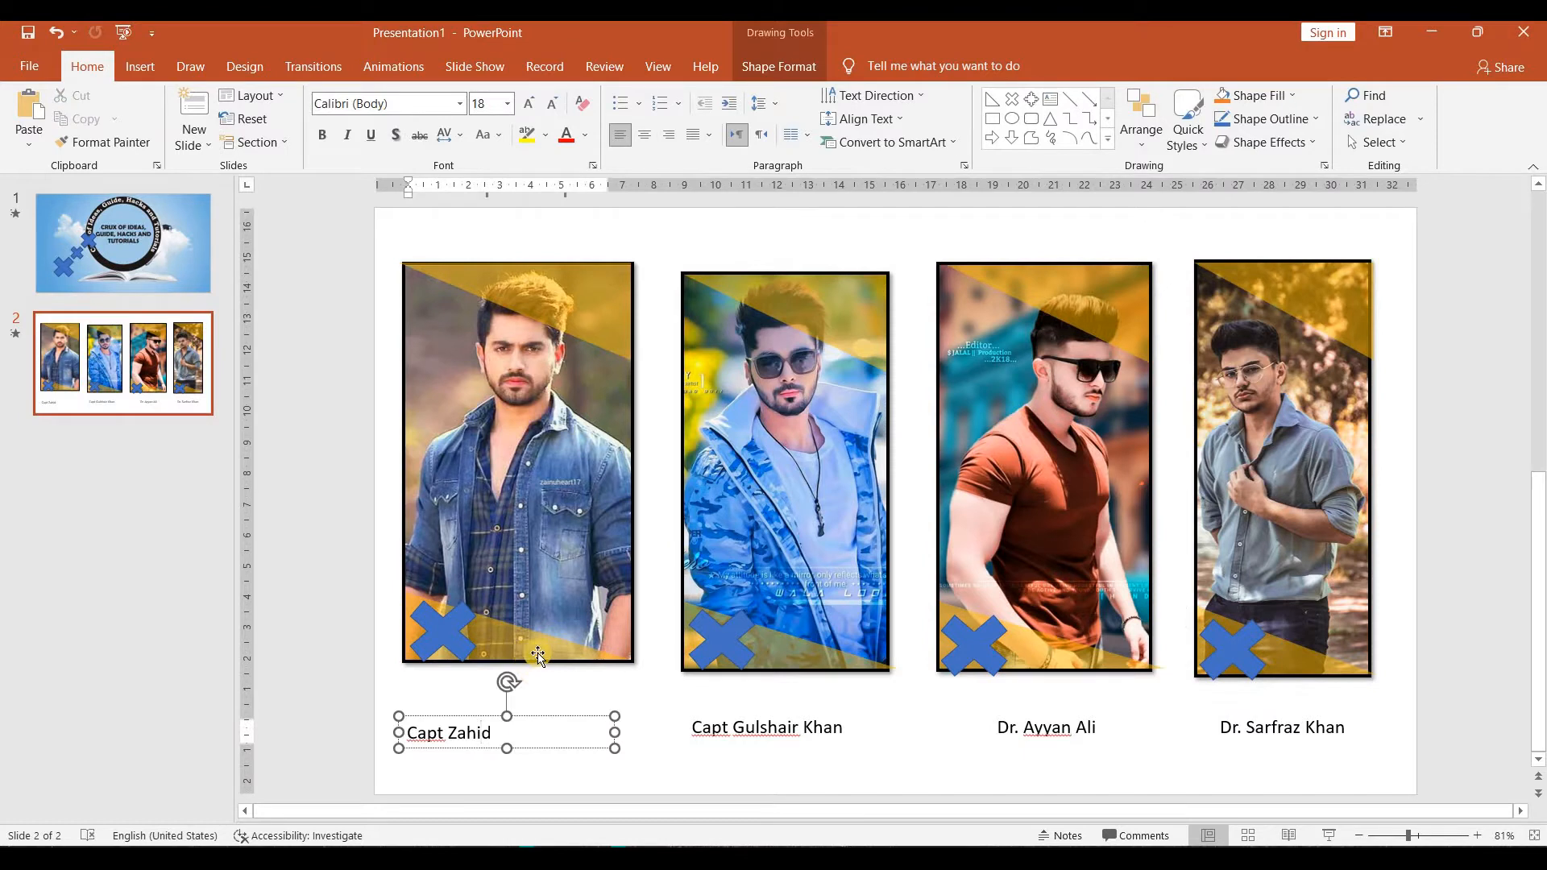
{"action": "left_click", "coordinate": [496, 486]}
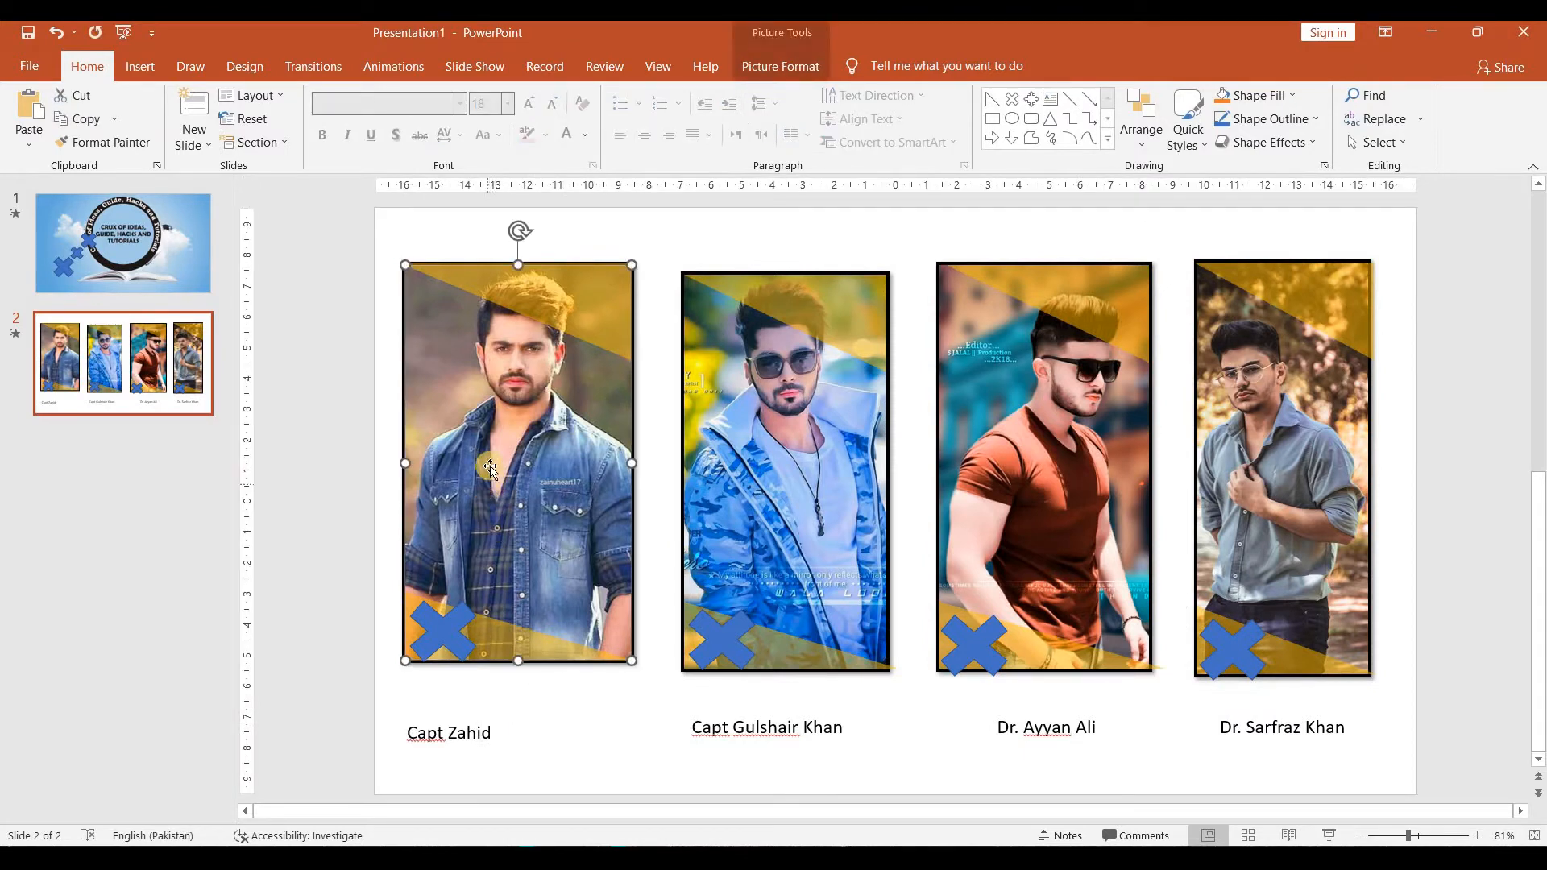
{"action": "left_click", "coordinate": [524, 311]}
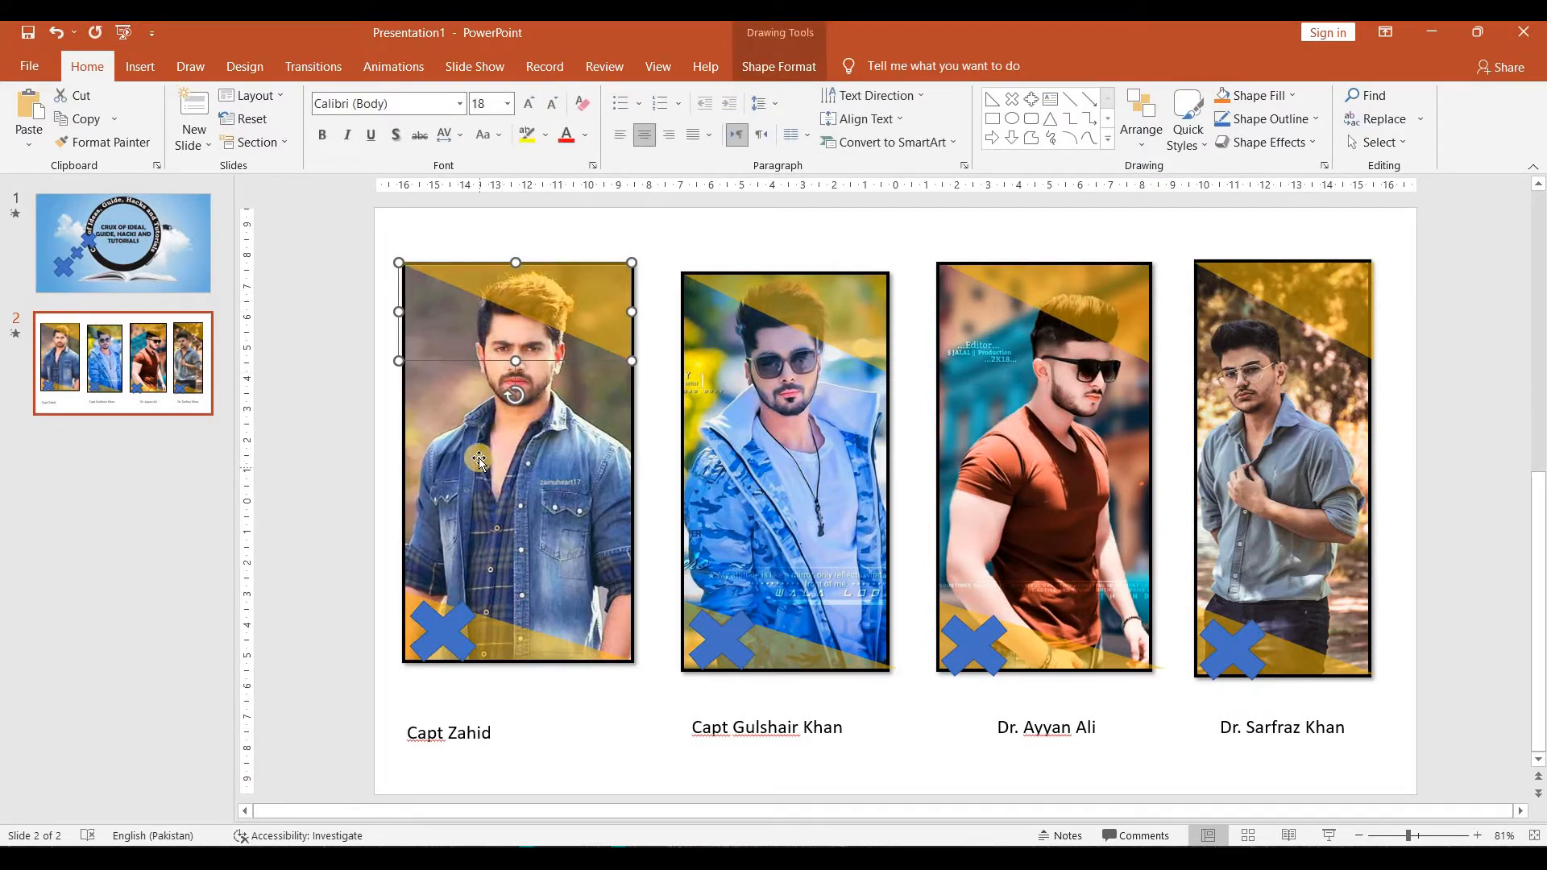
{"action": "left_click", "coordinate": [506, 634], "text": "shift"}
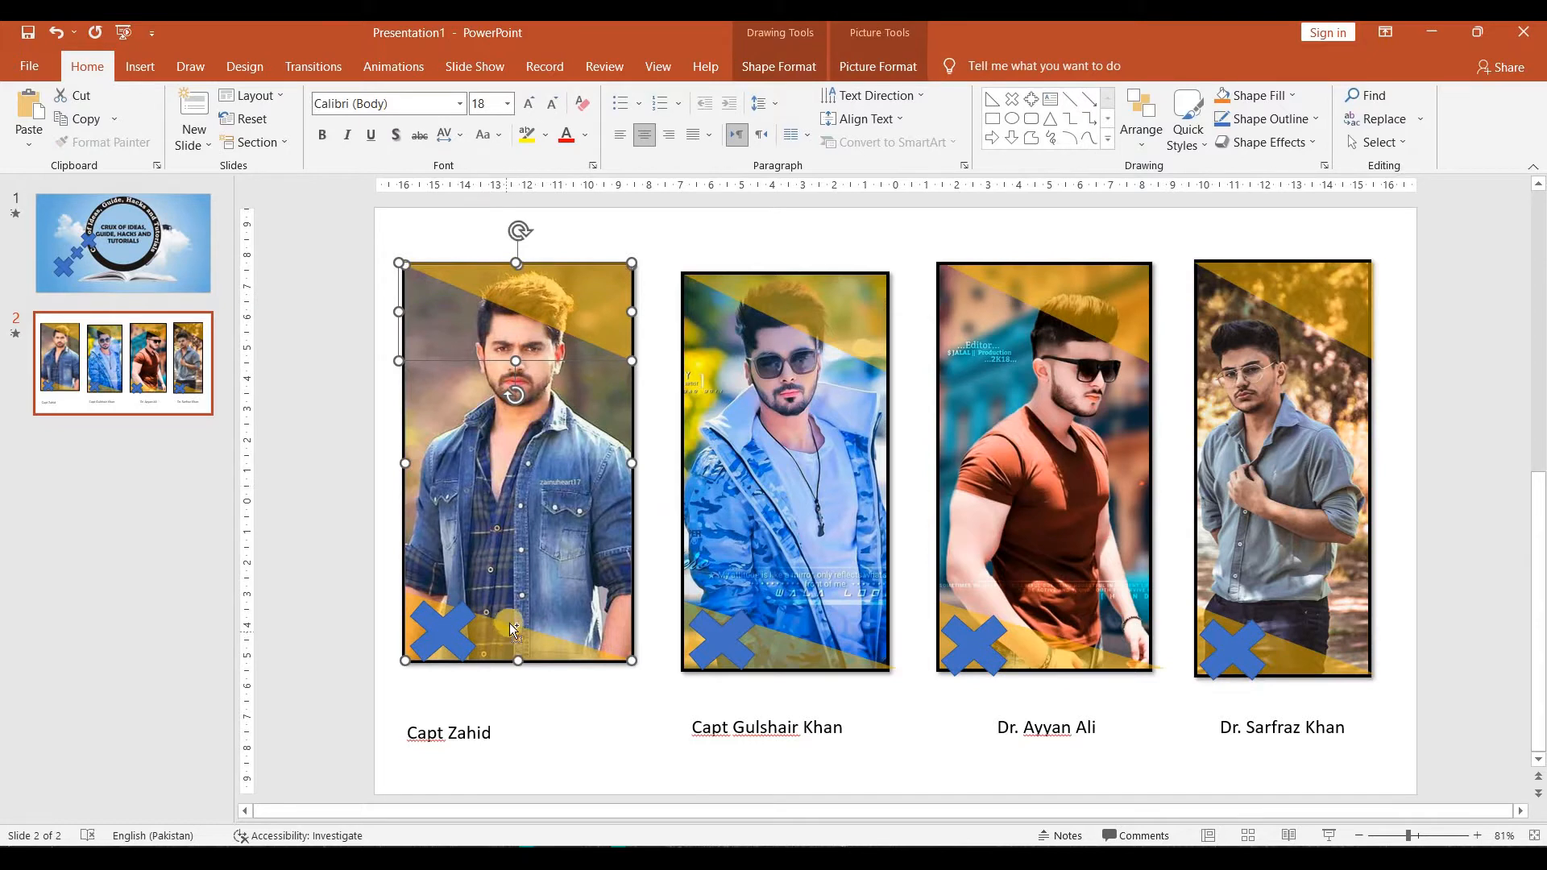
{"action": "key", "text": "ctrl+g"}
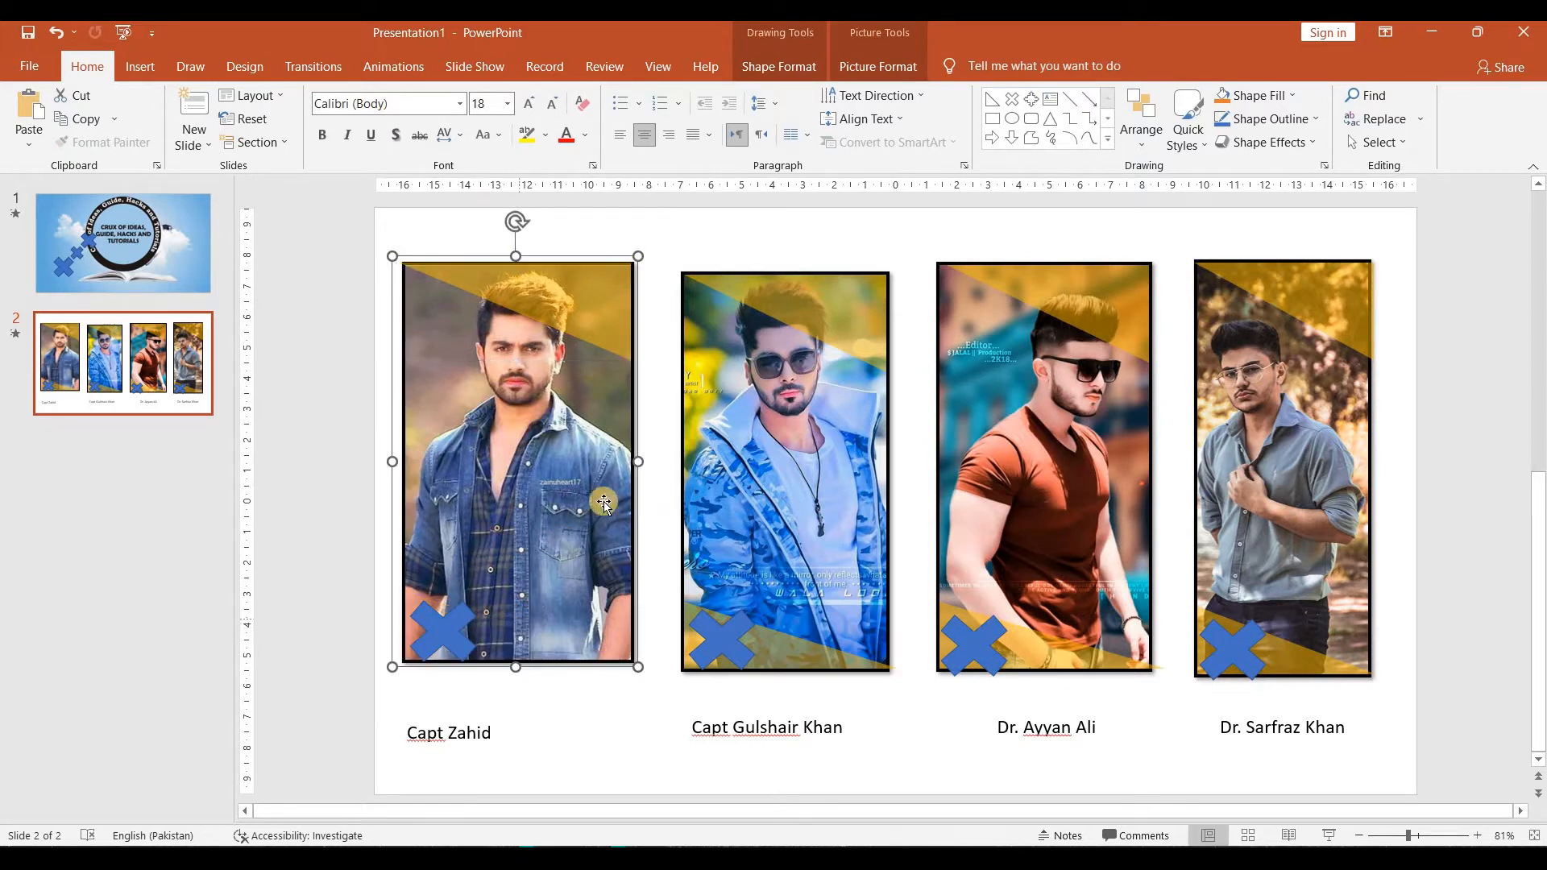
{"action": "left_click", "coordinate": [812, 387]}
{"action": "left_click", "coordinate": [713, 648], "text": "shift"}
{"action": "left_click", "coordinate": [790, 640], "text": "shift"}
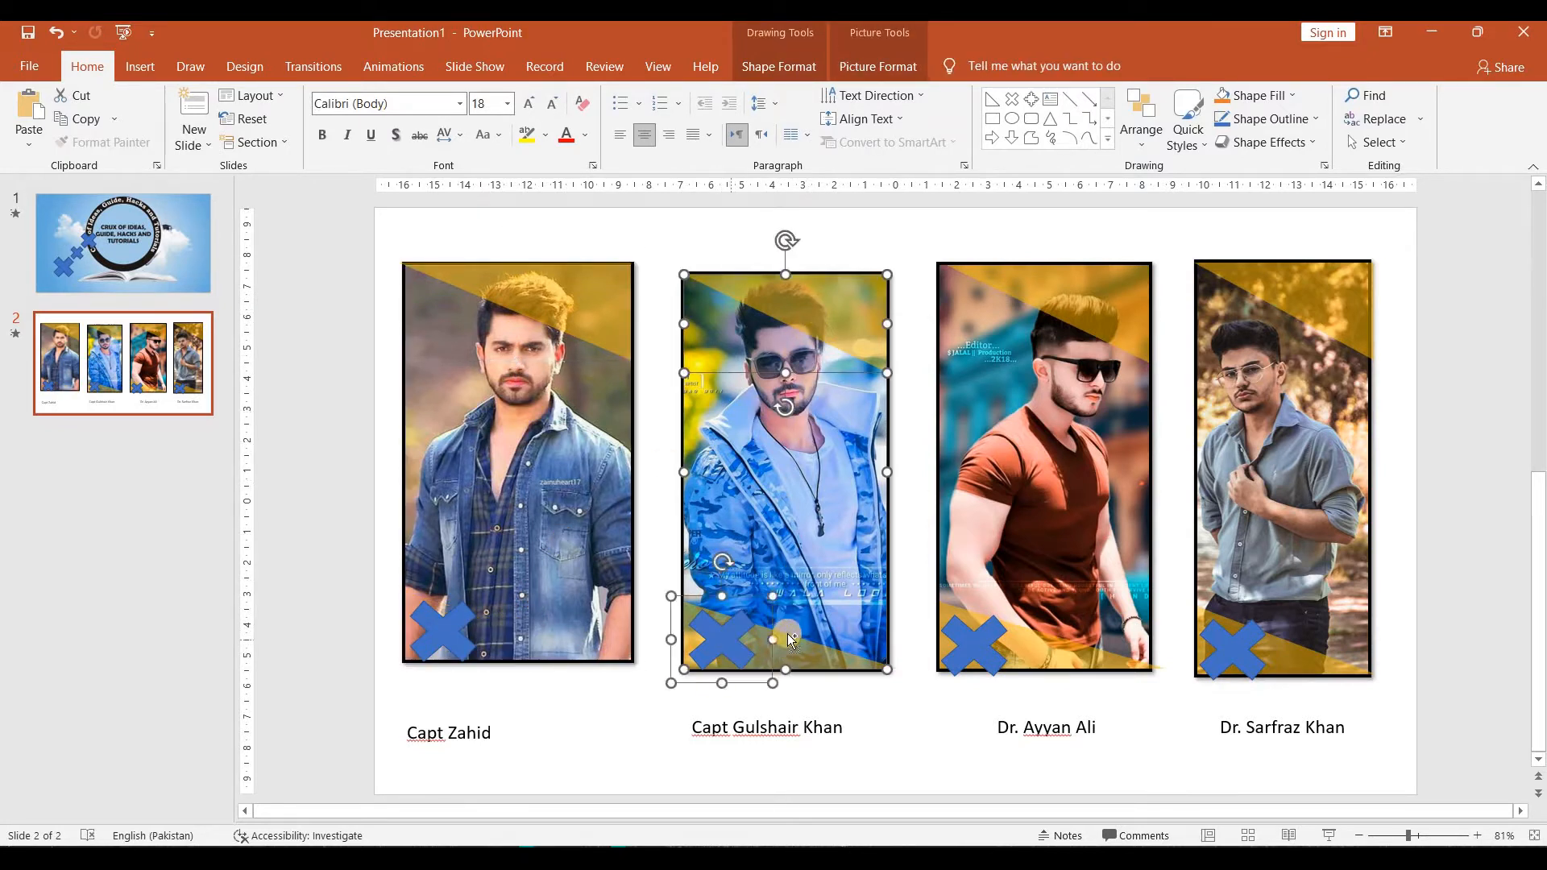
{"action": "left_click", "coordinate": [443, 630]}
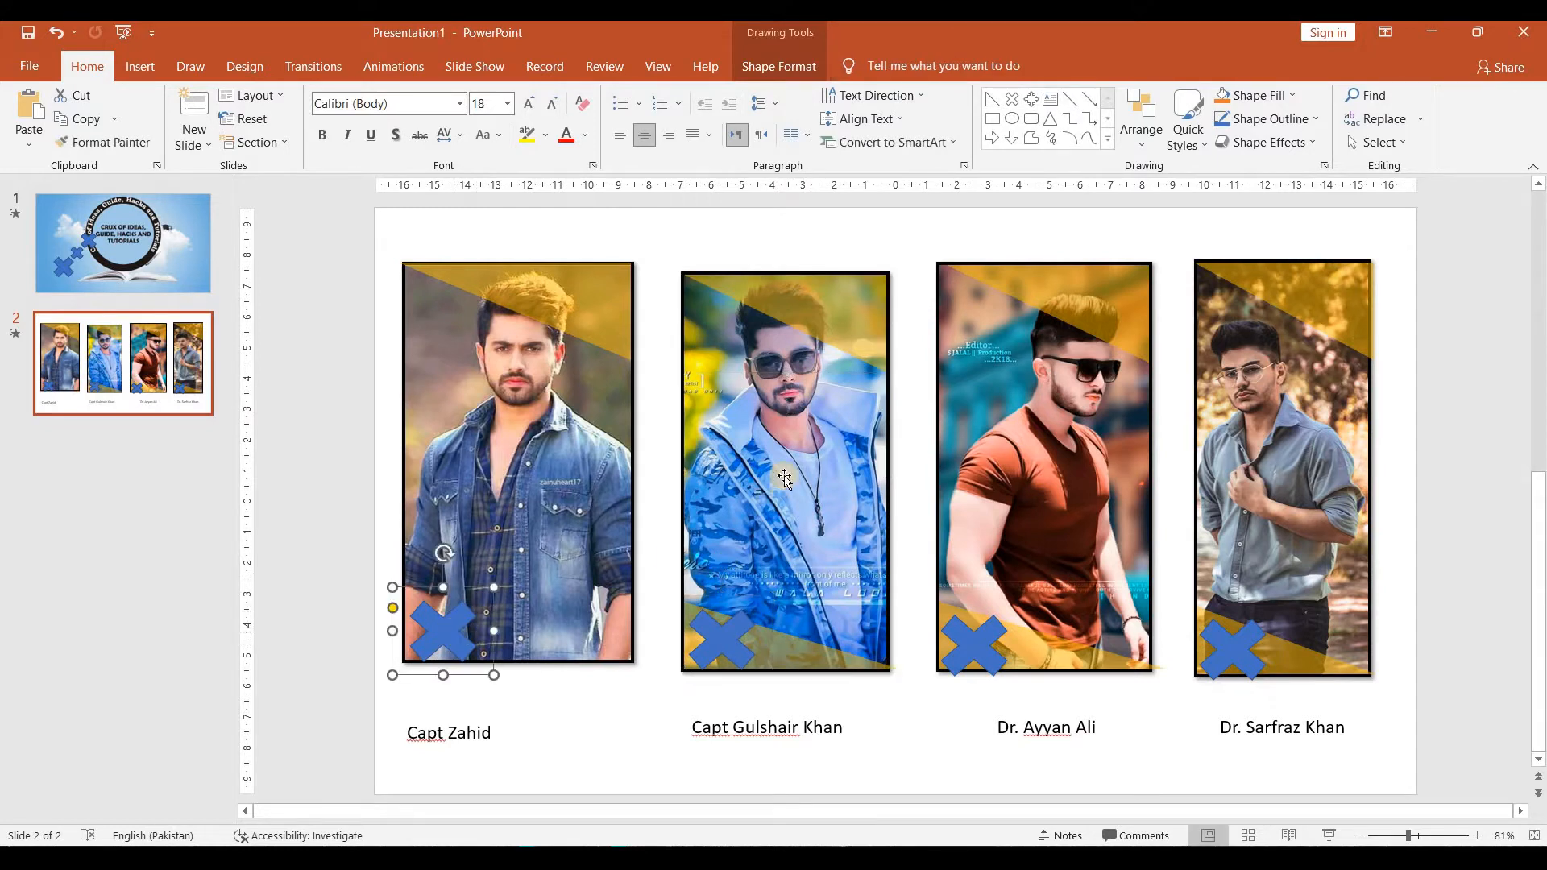
Group the second photo with its yellow triangles, and group the third photo with its triangles the same way
{"action": "left_click", "coordinate": [801, 418]}
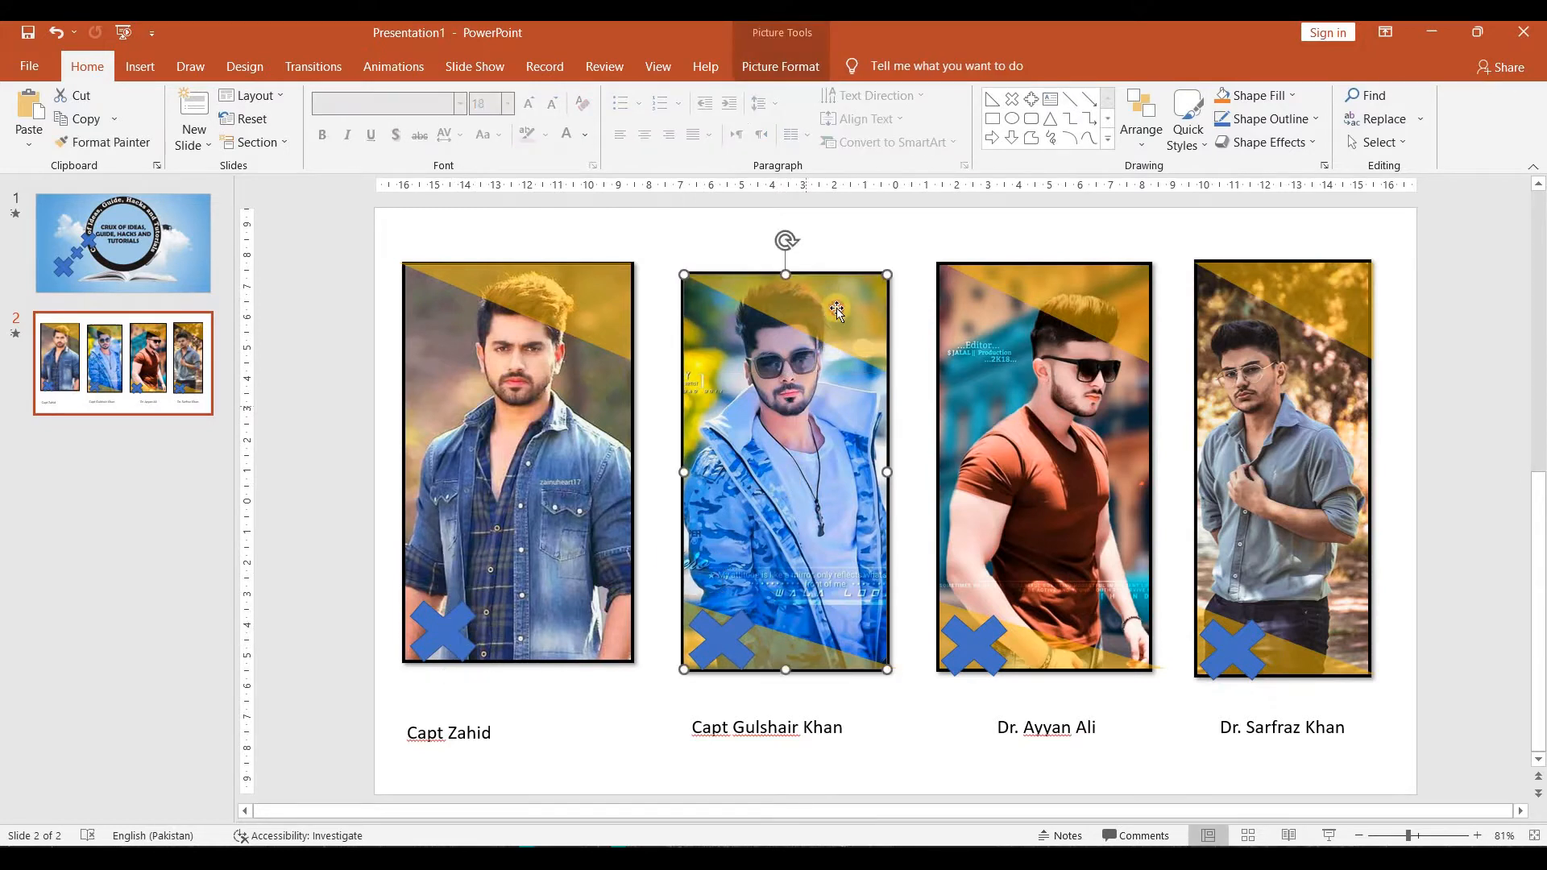
{"action": "left_click", "coordinate": [799, 650], "text": "shift"}
{"action": "left_click", "coordinate": [1050, 416]}
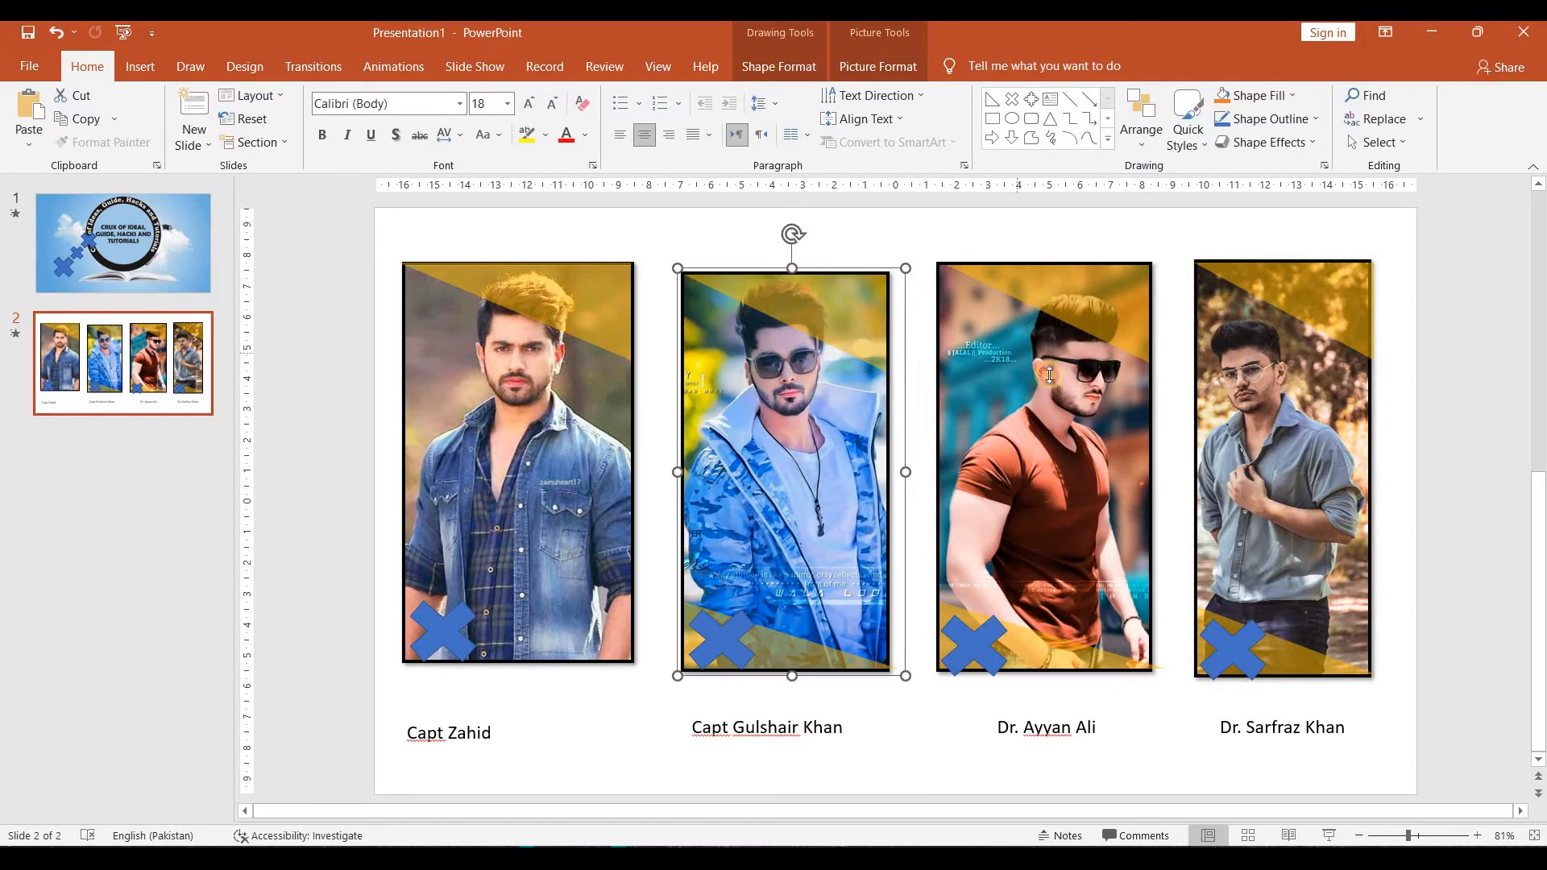
{"action": "left_click", "coordinate": [1016, 634], "text": "shift"}
{"action": "left_click", "coordinate": [1023, 638], "text": "shift"}
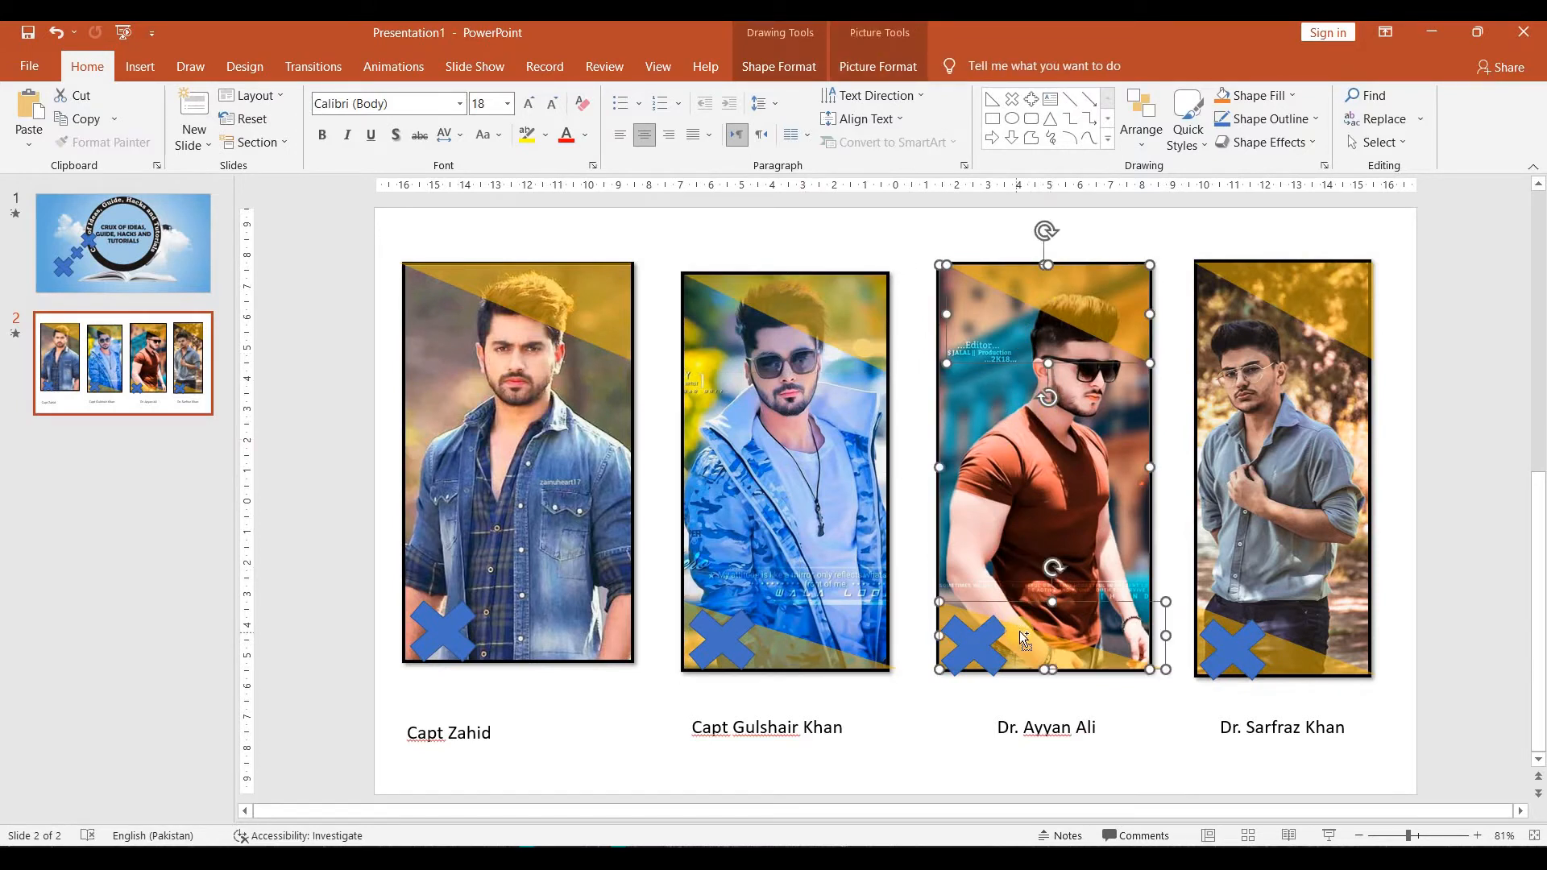
Group the fourth photo with its upper and lower yellow triangles
{"action": "left_click", "coordinate": [1241, 406]}
{"action": "left_click", "coordinate": [1280, 654], "text": "shift"}
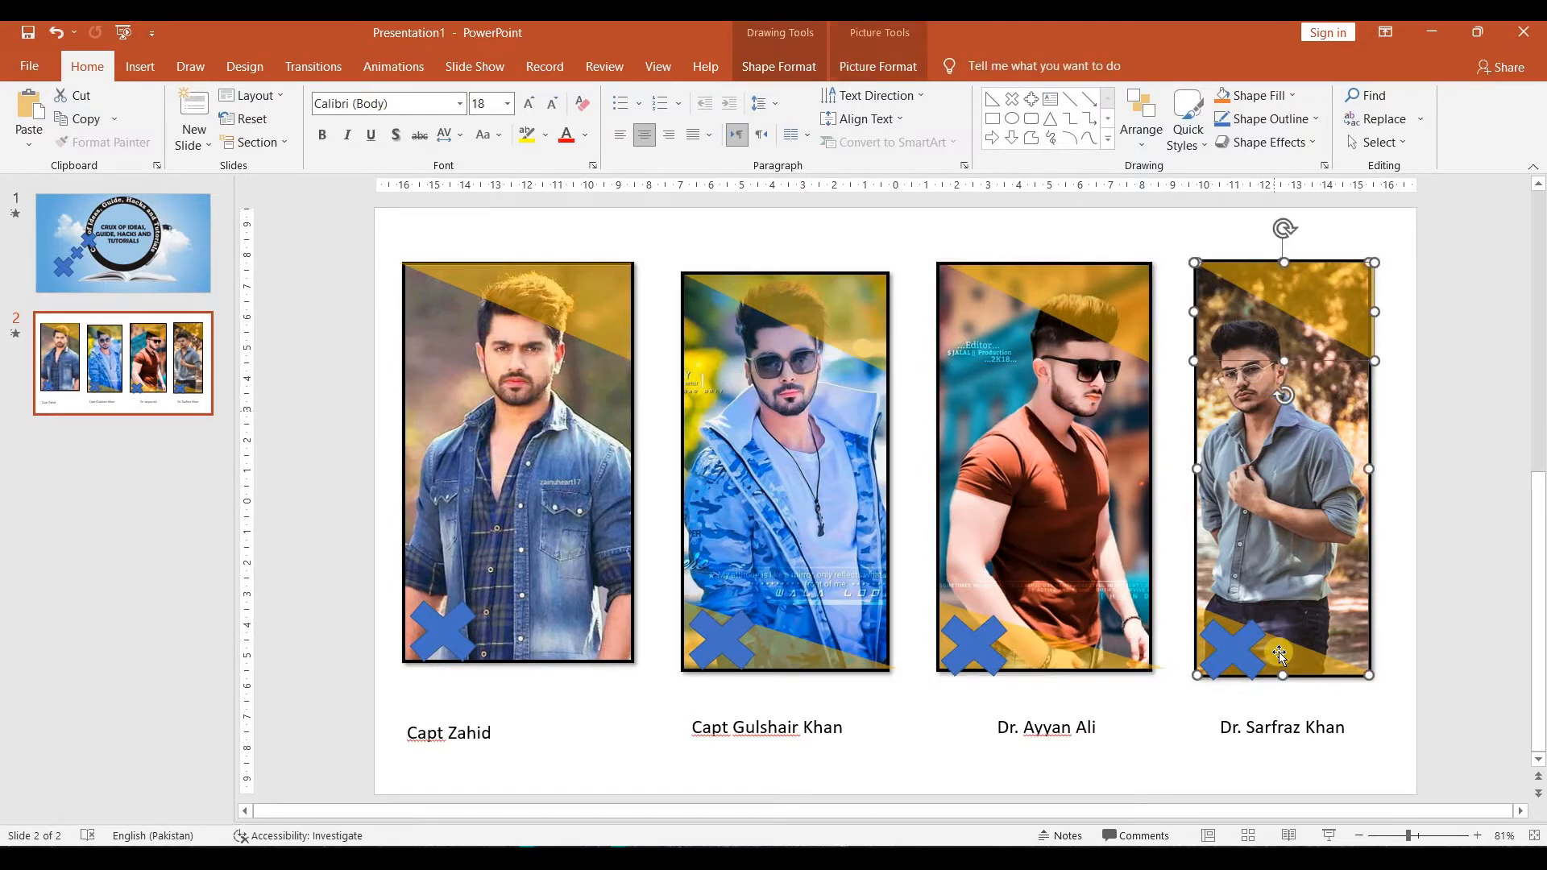
{"action": "left_click", "coordinate": [1286, 662], "text": "shift"}
{"action": "key", "text": "ctrl+g"}
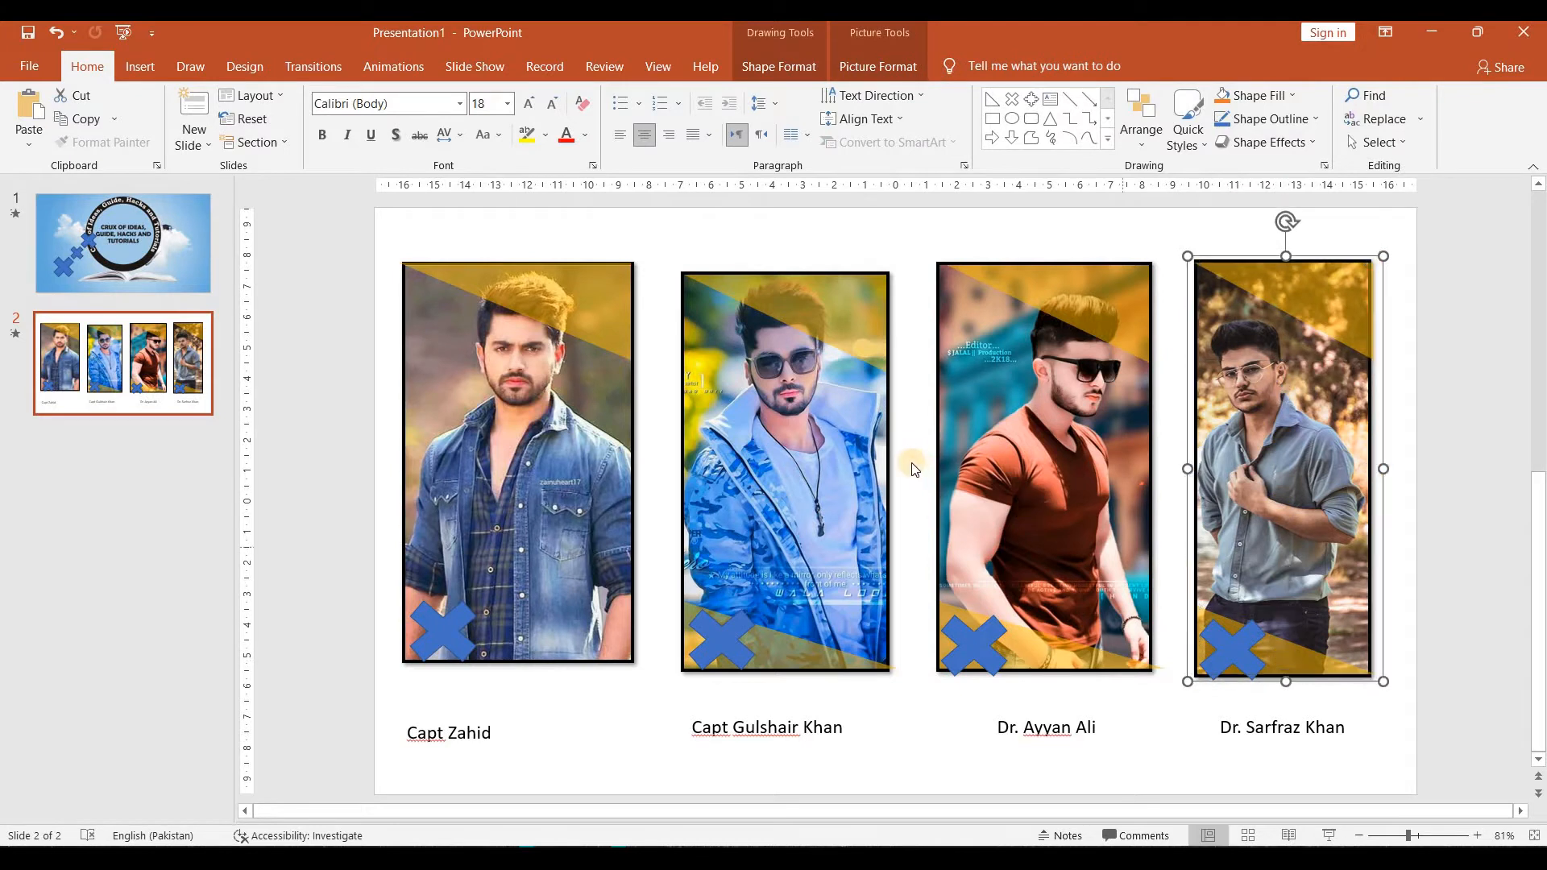
Apply the Fly In animation to the first photo group with the direction From Left
{"action": "left_click", "coordinate": [529, 493]}
{"action": "left_click", "coordinate": [595, 730]}
{"action": "left_click", "coordinate": [553, 514]}
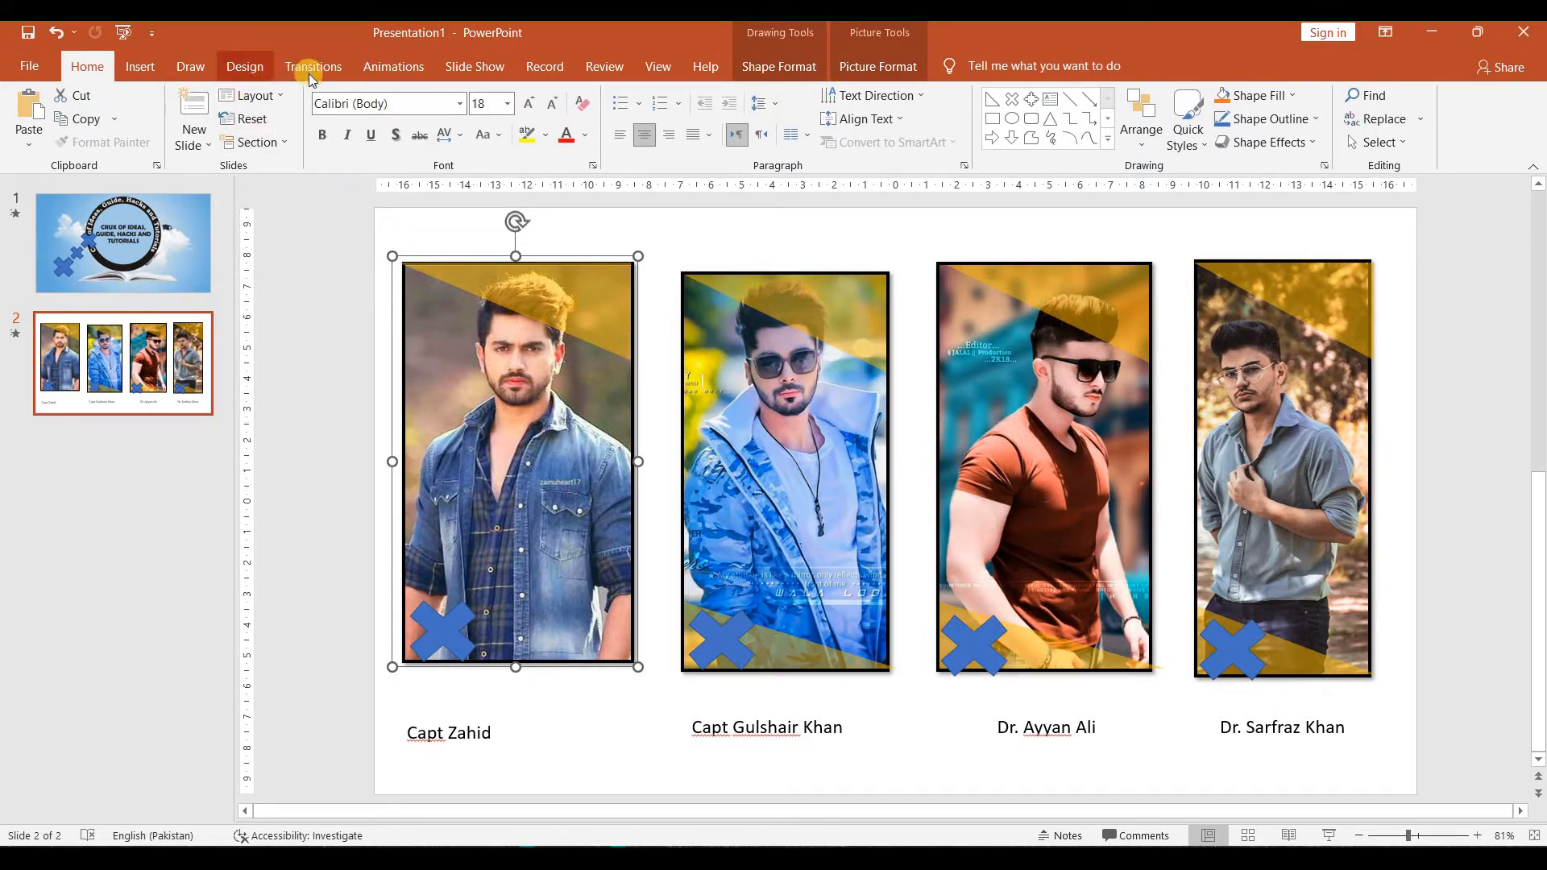
{"action": "left_click", "coordinate": [393, 66]}
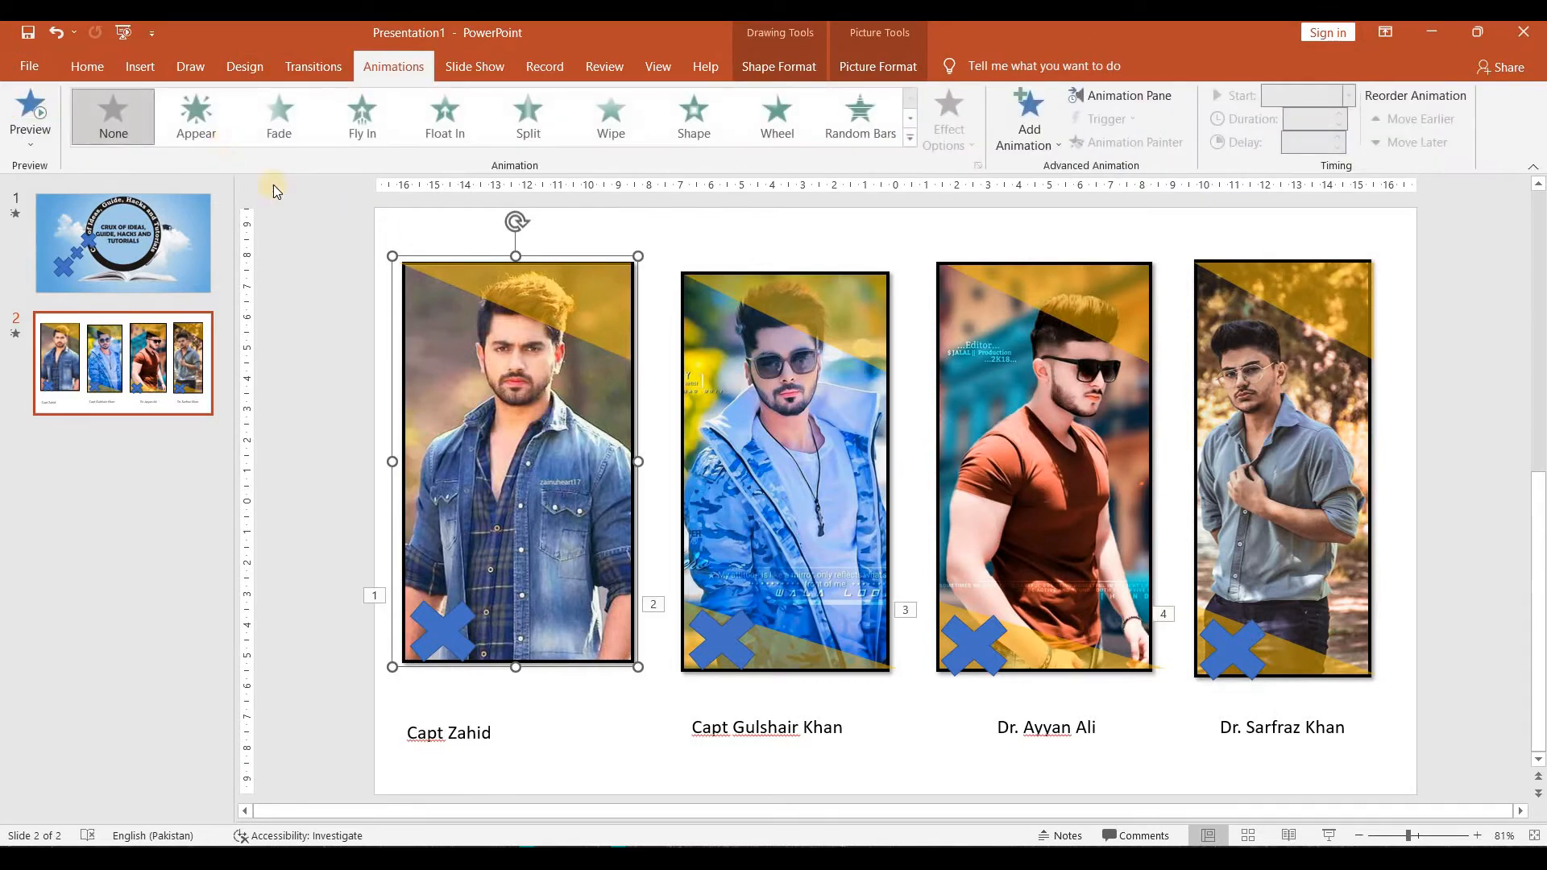
{"action": "left_click", "coordinate": [365, 124]}
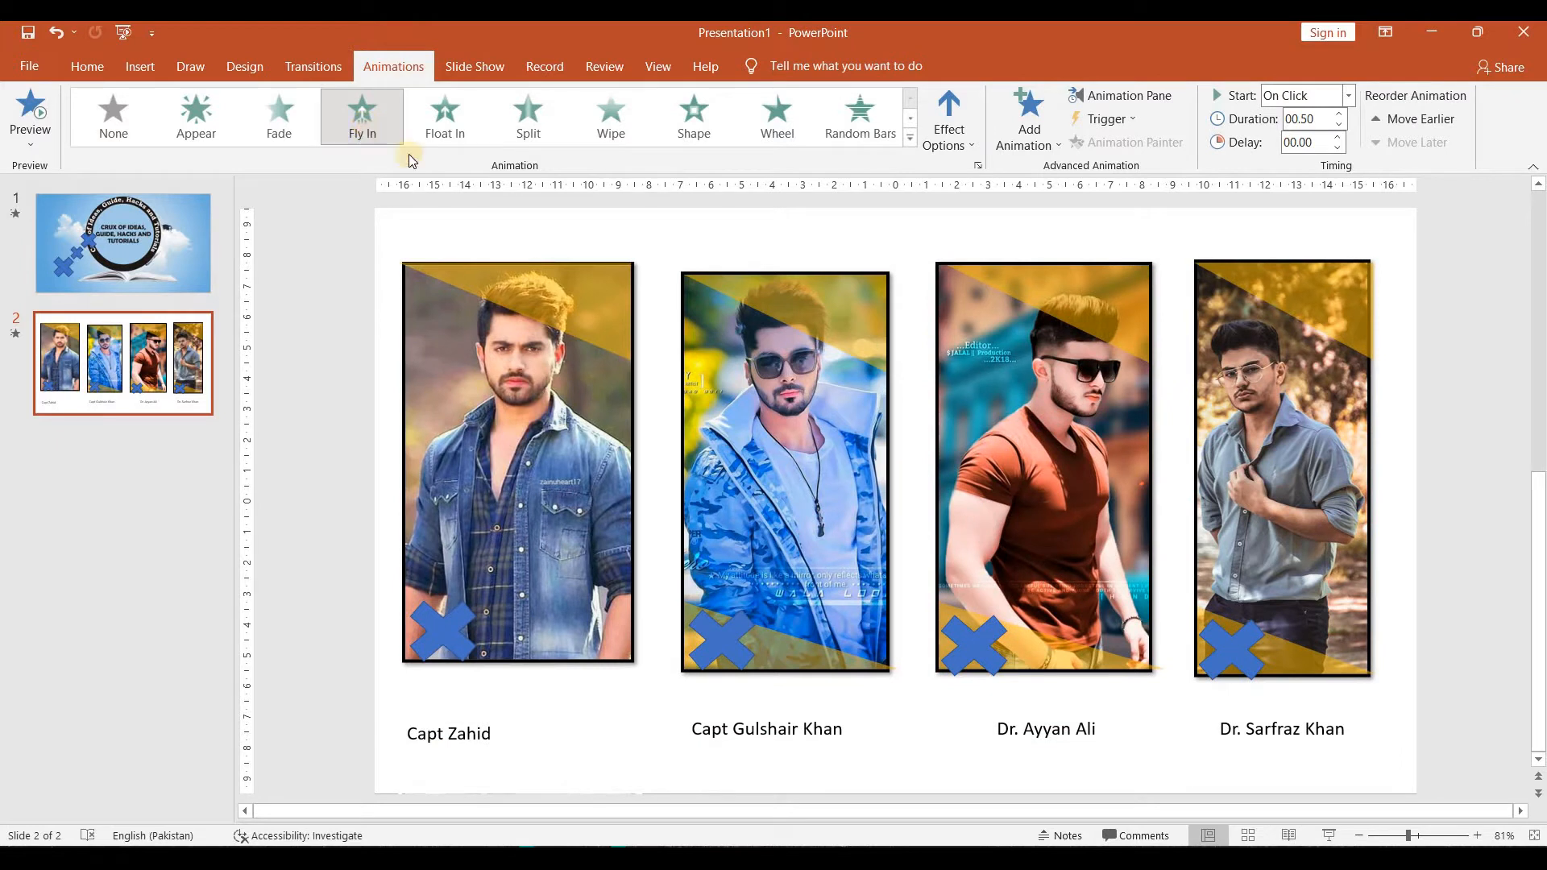
{"action": "left_click", "coordinate": [949, 129]}
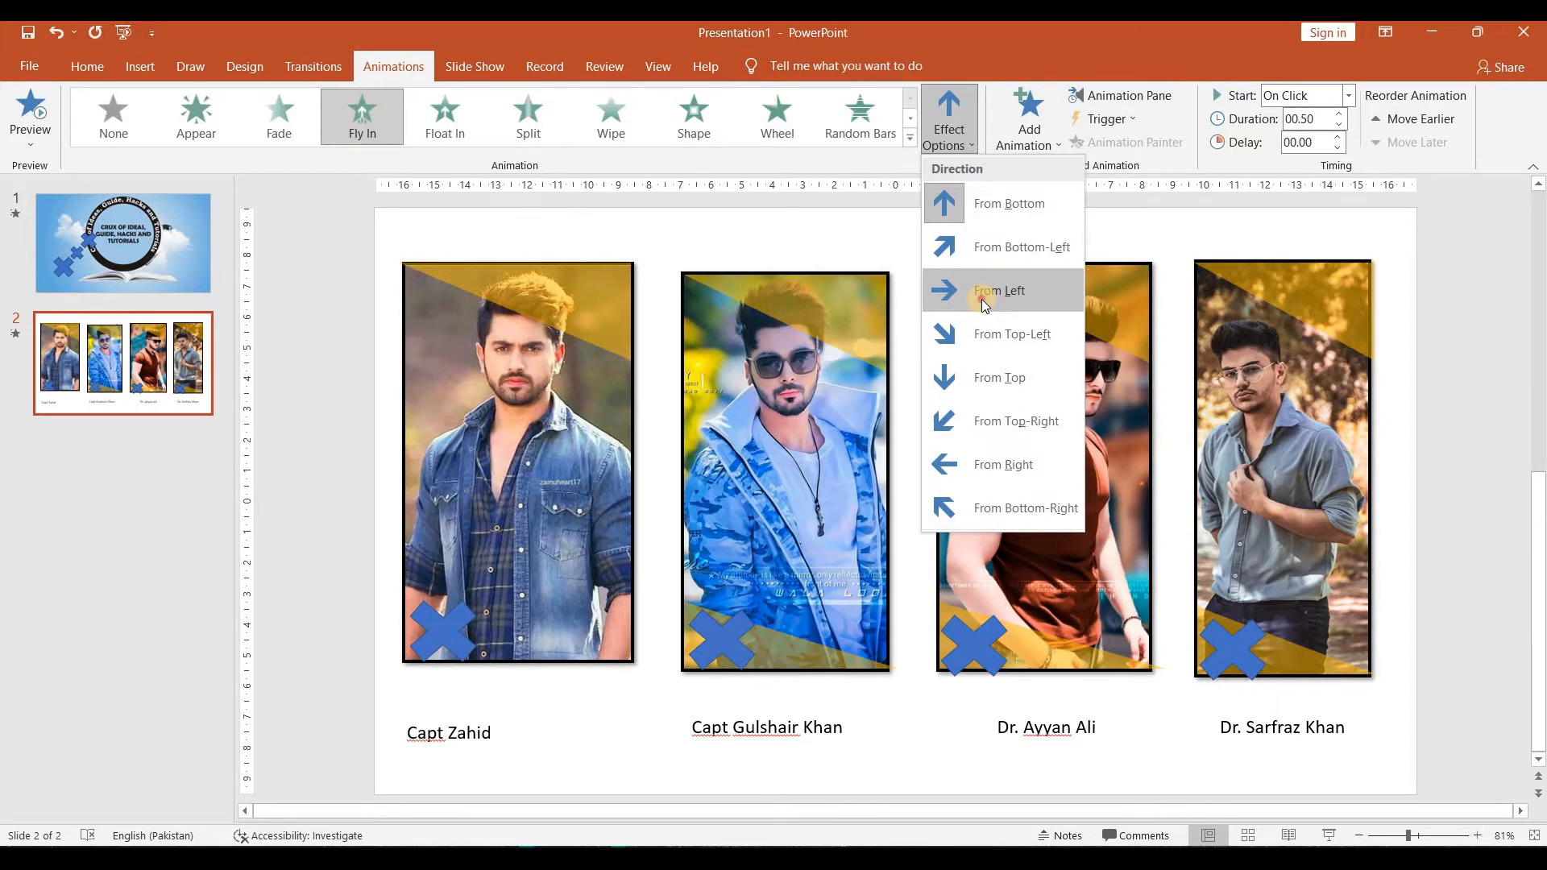
{"action": "left_click", "coordinate": [981, 298]}
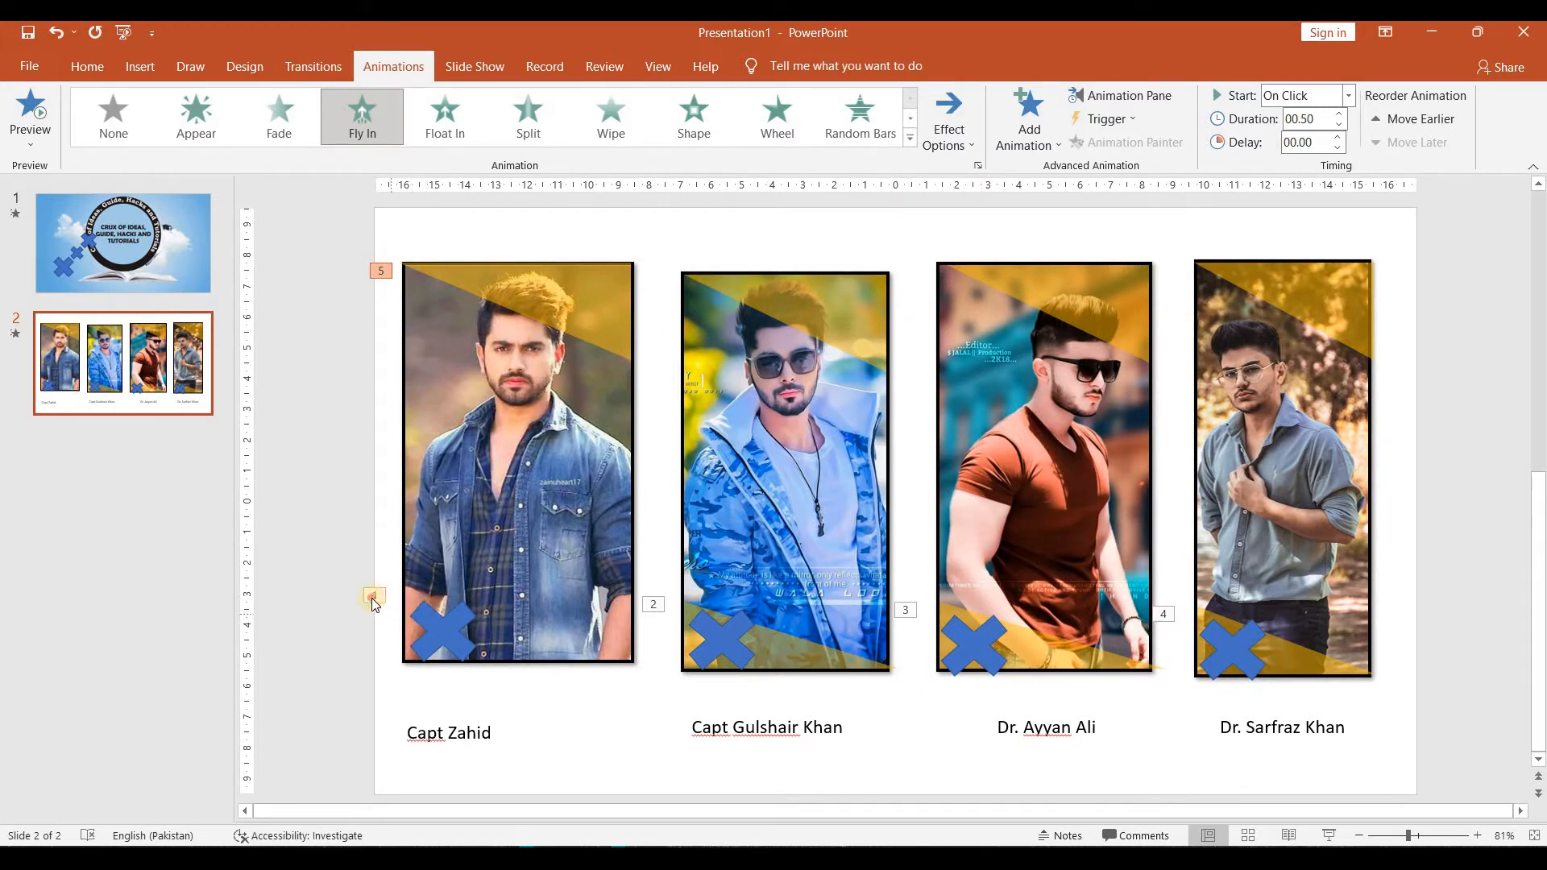
Remove the existing animations 1 to 4 from the blue crosses
{"action": "left_click", "coordinate": [435, 603]}
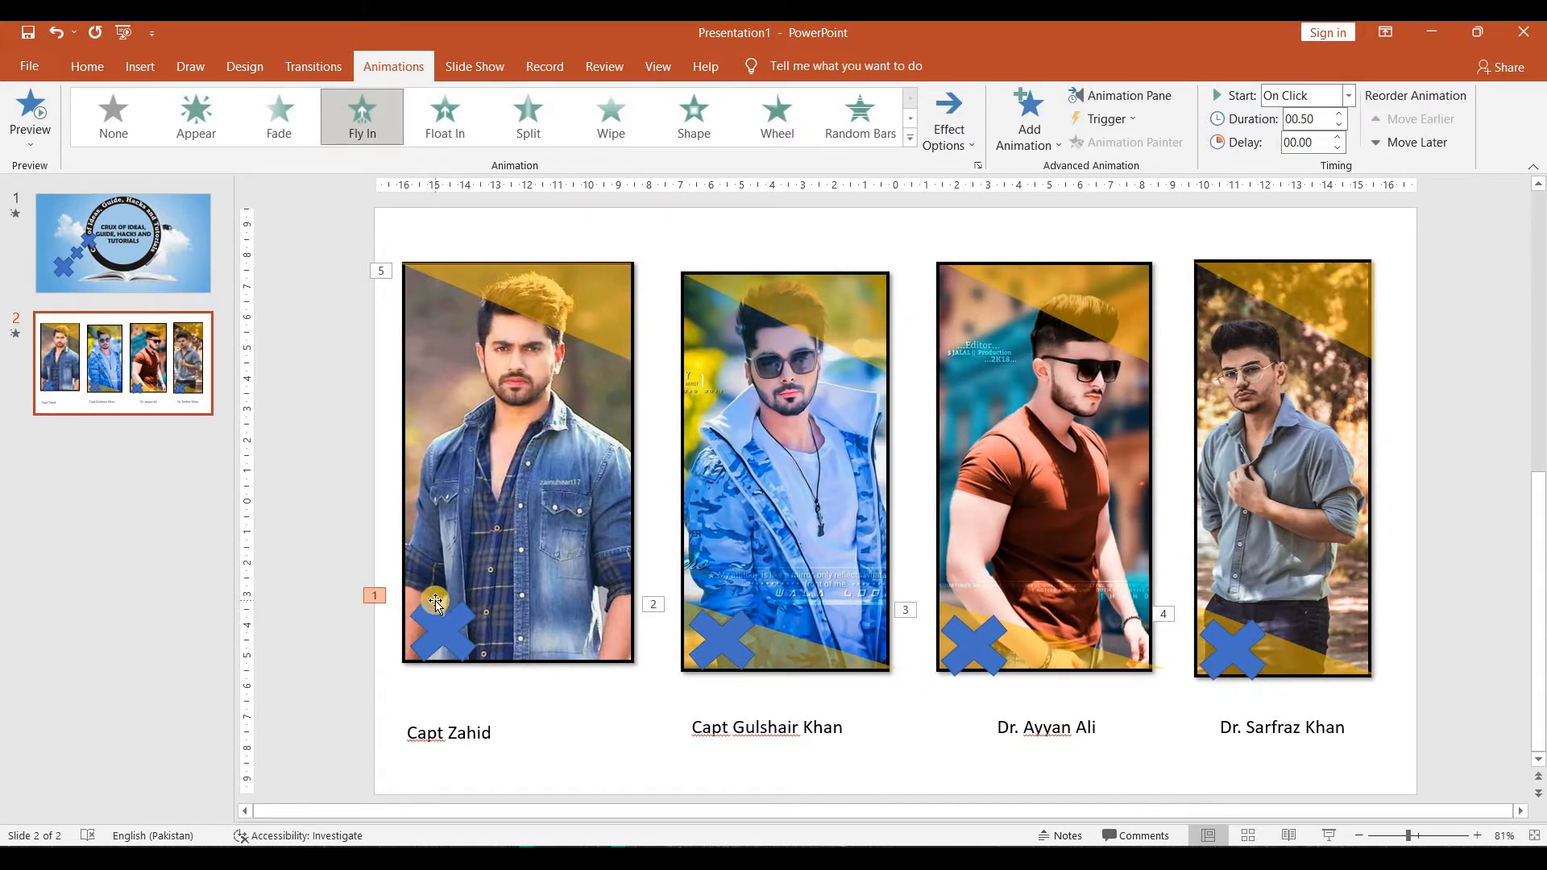
{"action": "key", "text": "Delete"}
{"action": "key", "text": "Delete"}
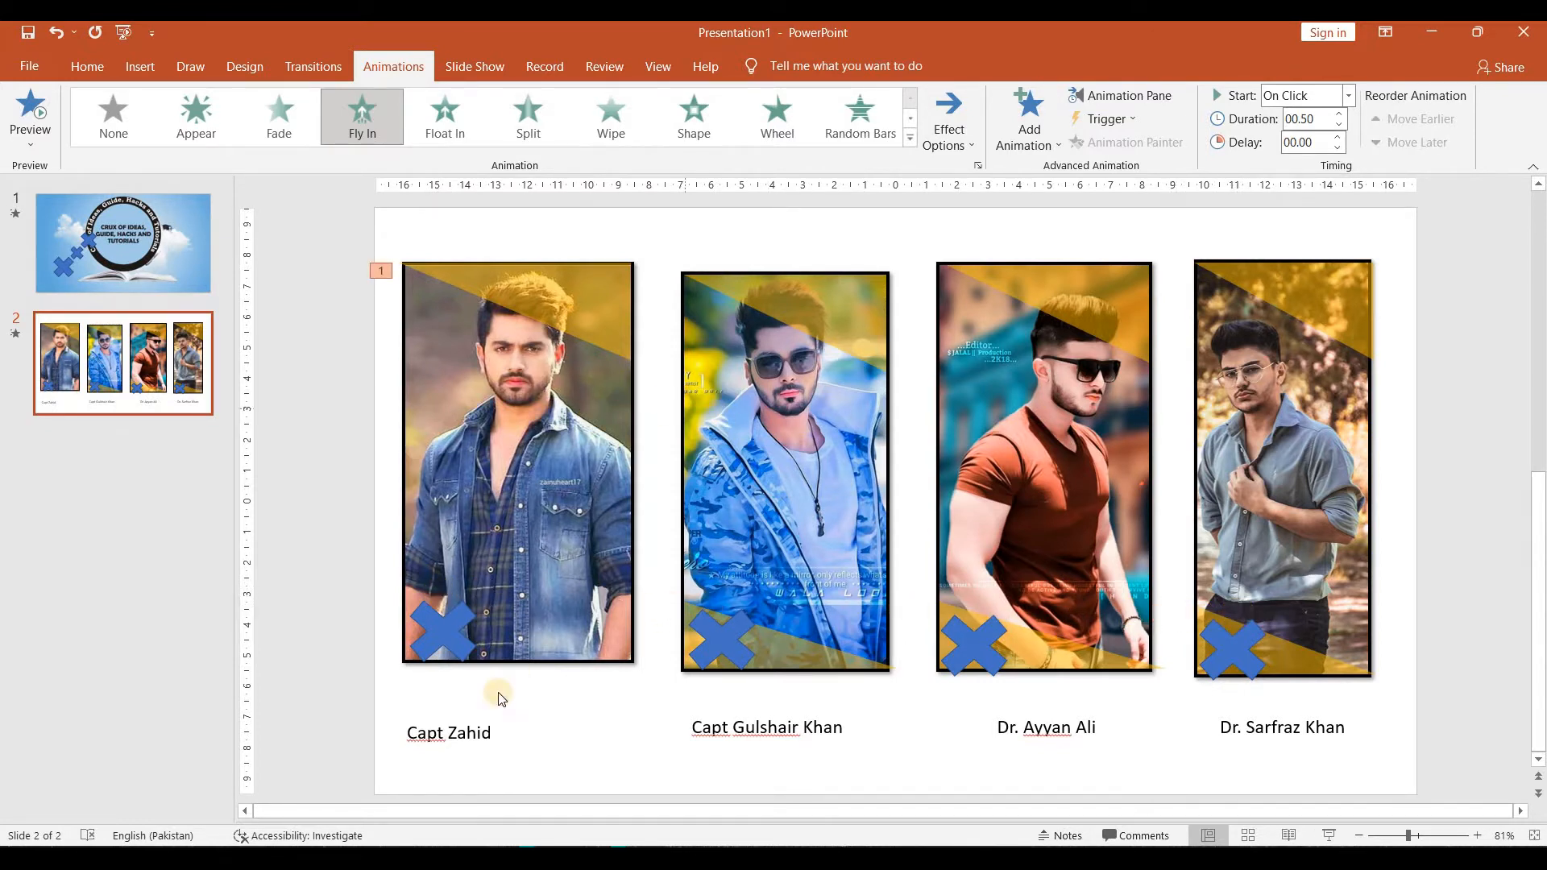
Set the first photo group's Fly In animation to start After Previous
{"action": "left_click", "coordinate": [560, 580]}
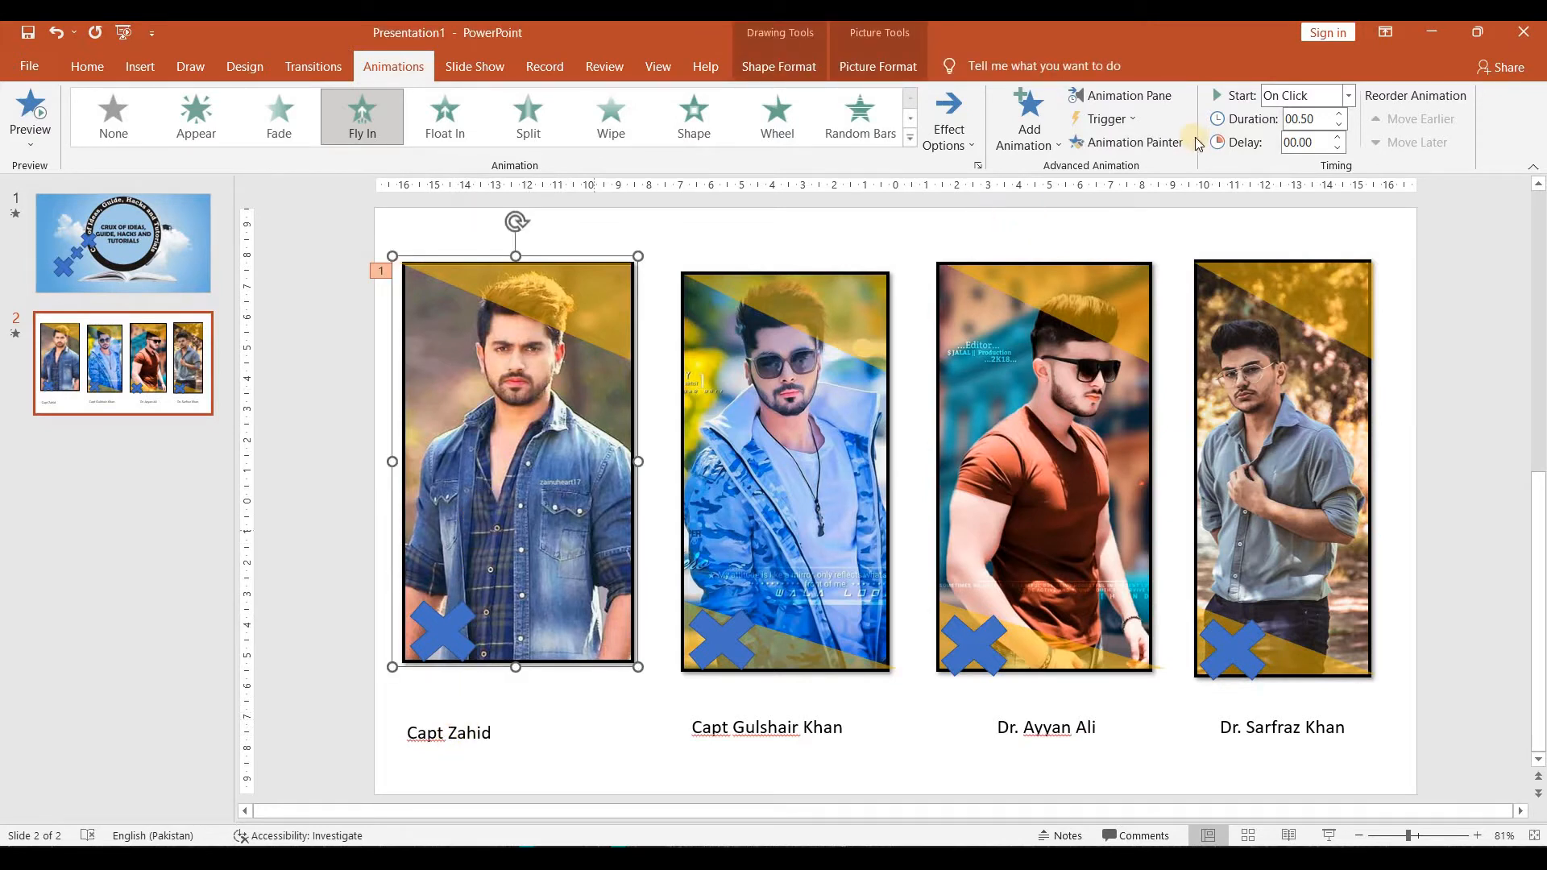
{"action": "left_click", "coordinate": [1309, 95]}
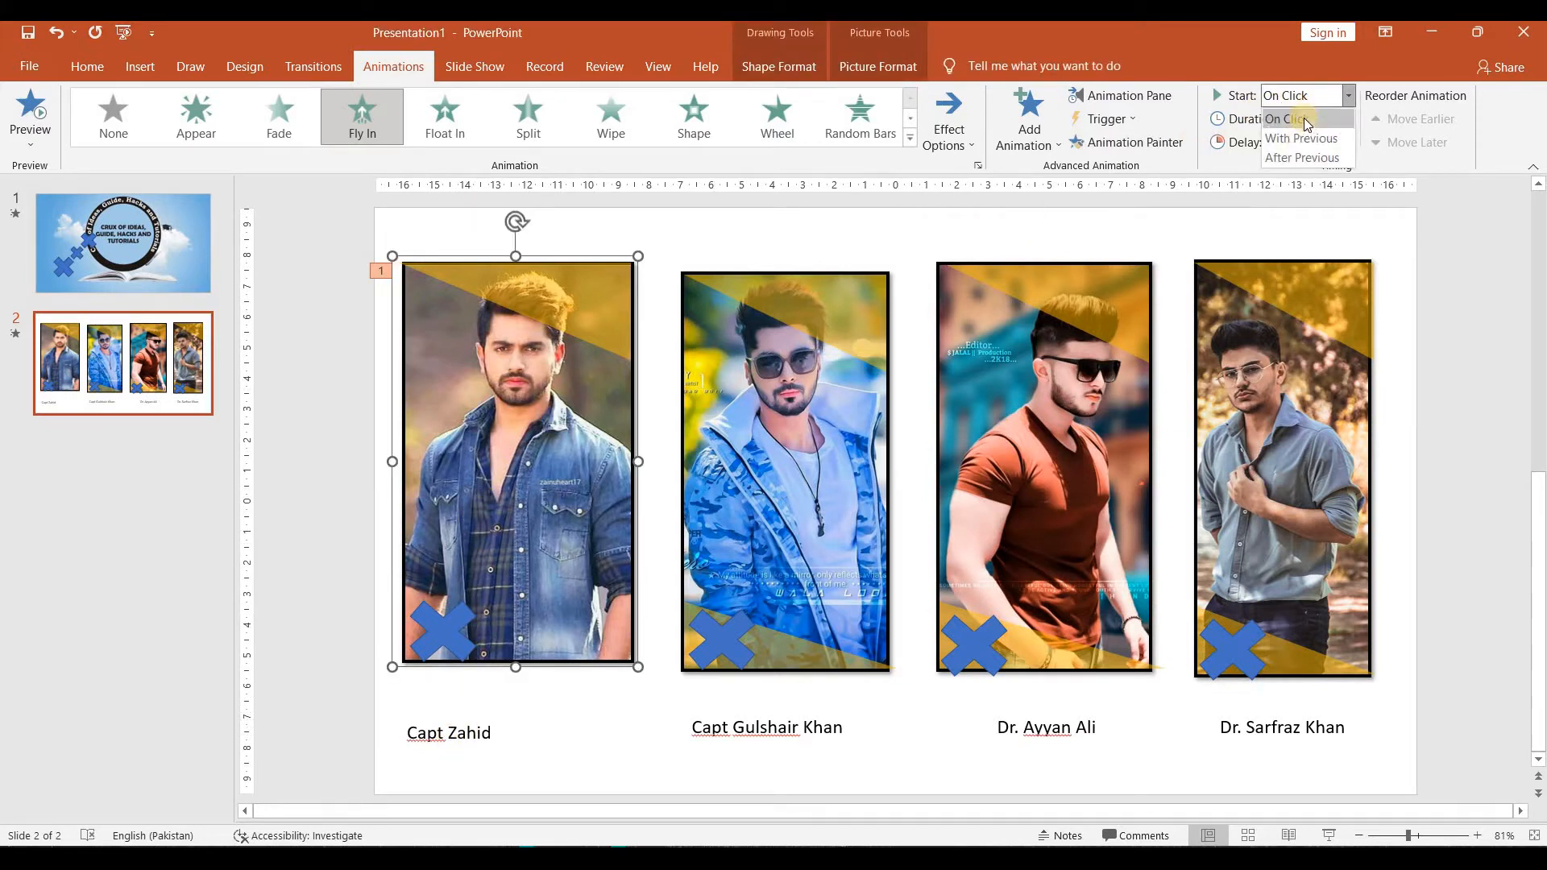
{"action": "left_click", "coordinate": [1292, 157]}
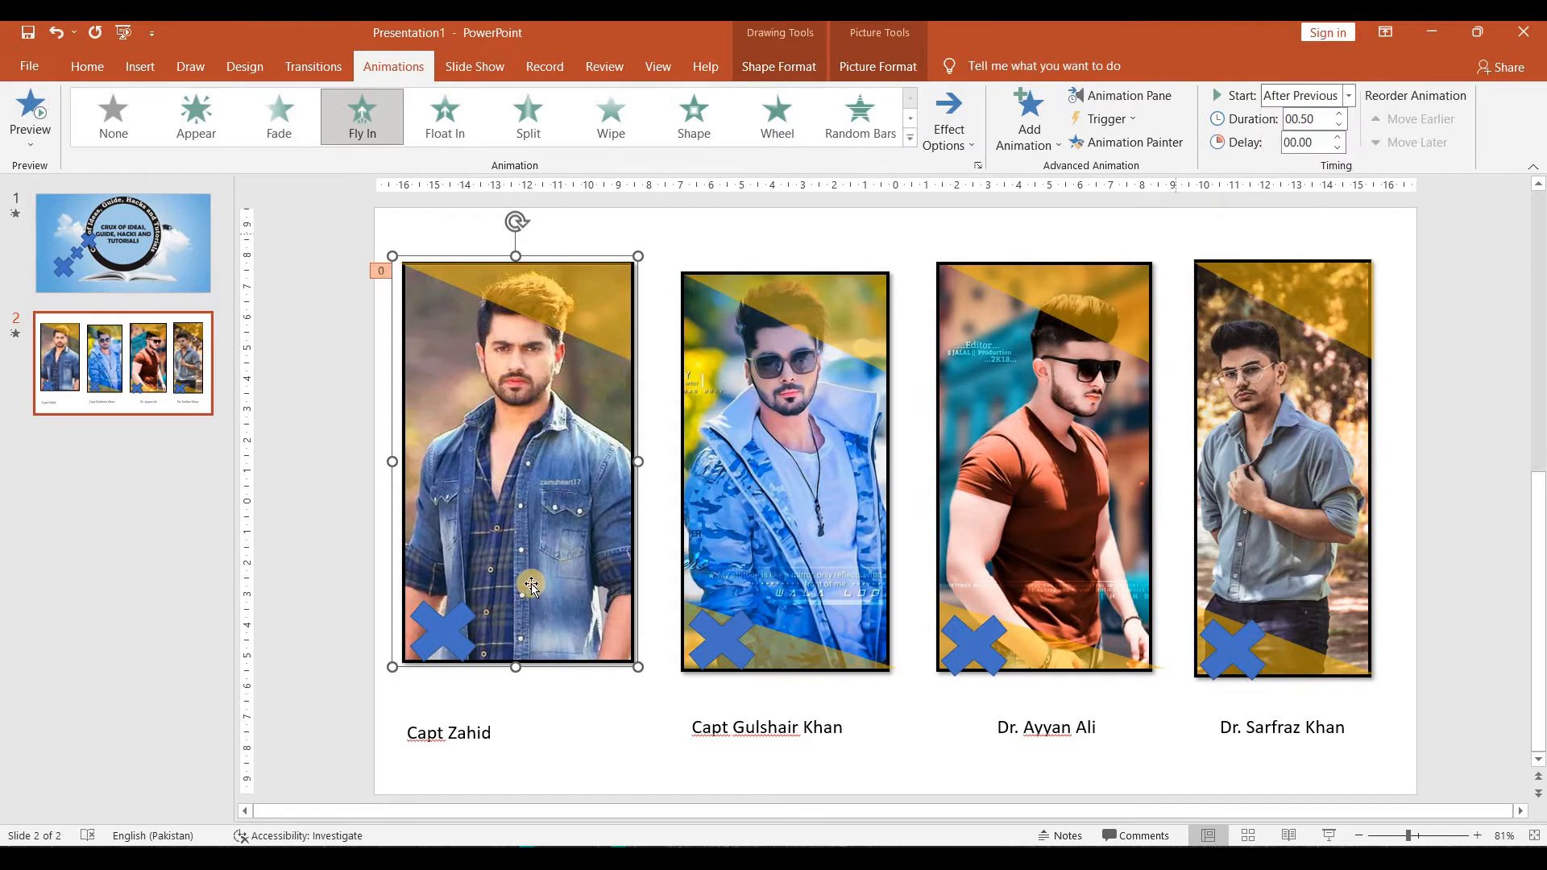
Animate the name caption under the first photo with Fly In From Left, starting After Previous
{"action": "left_click", "coordinate": [489, 735]}
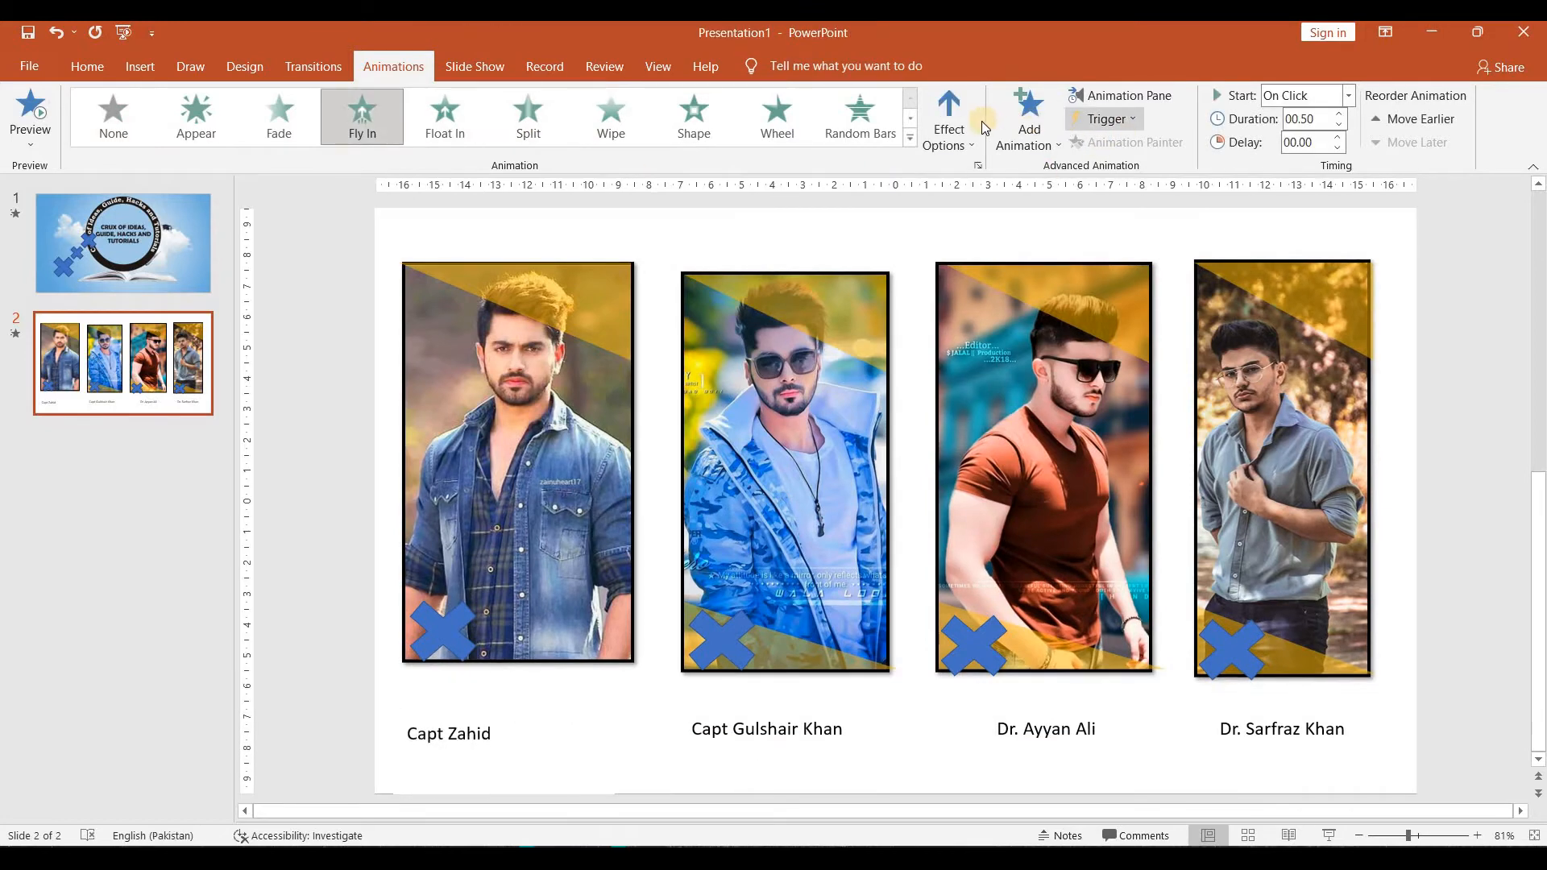
{"action": "left_click", "coordinate": [949, 128]}
{"action": "left_click", "coordinate": [959, 295]}
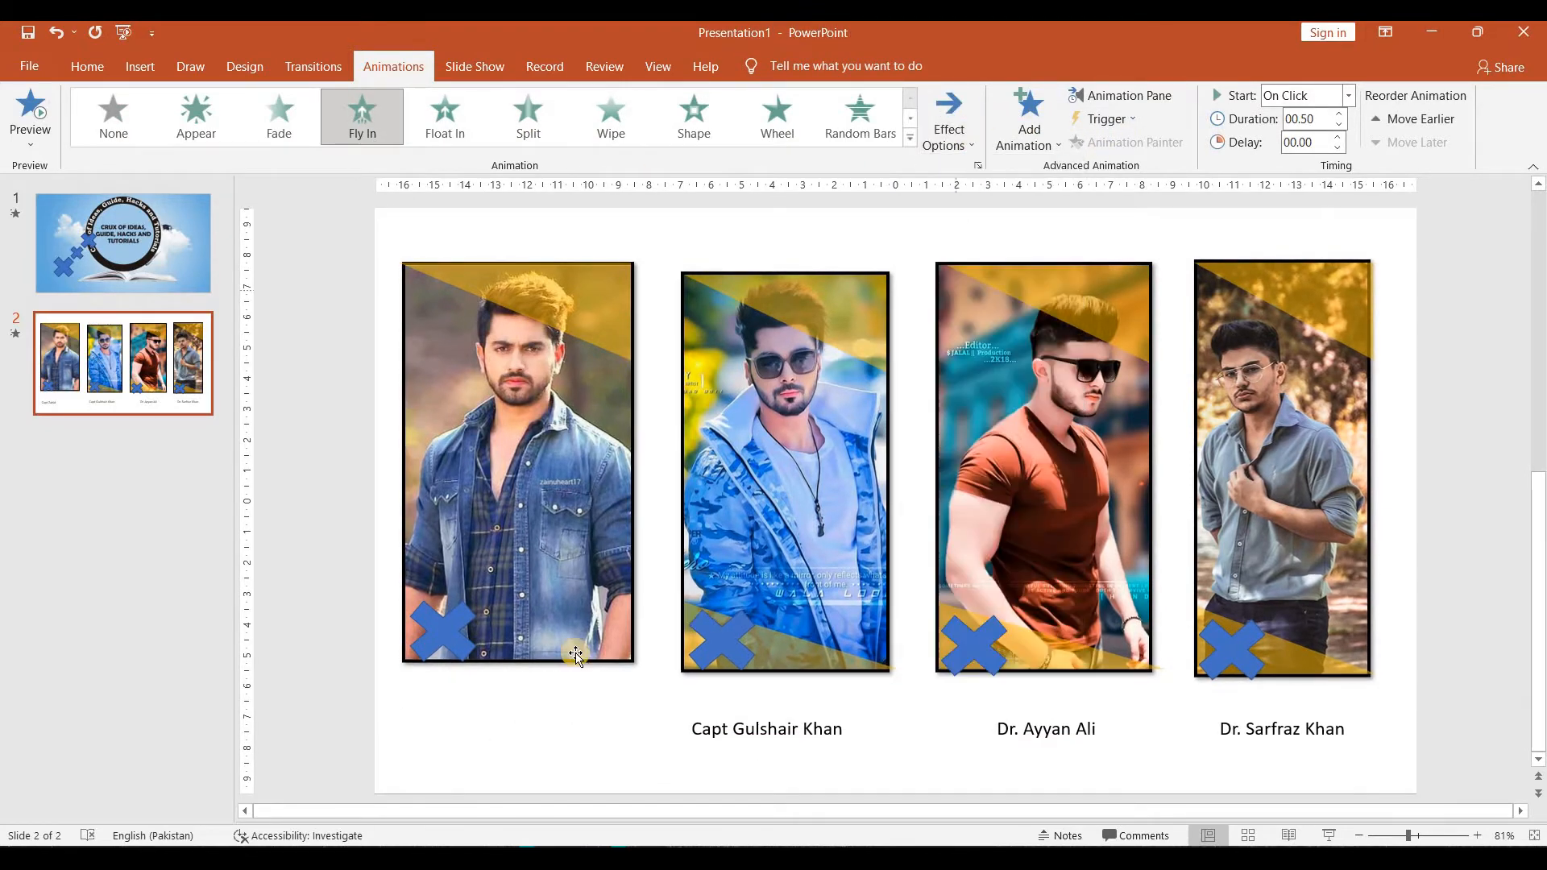
{"action": "left_click", "coordinate": [1328, 97]}
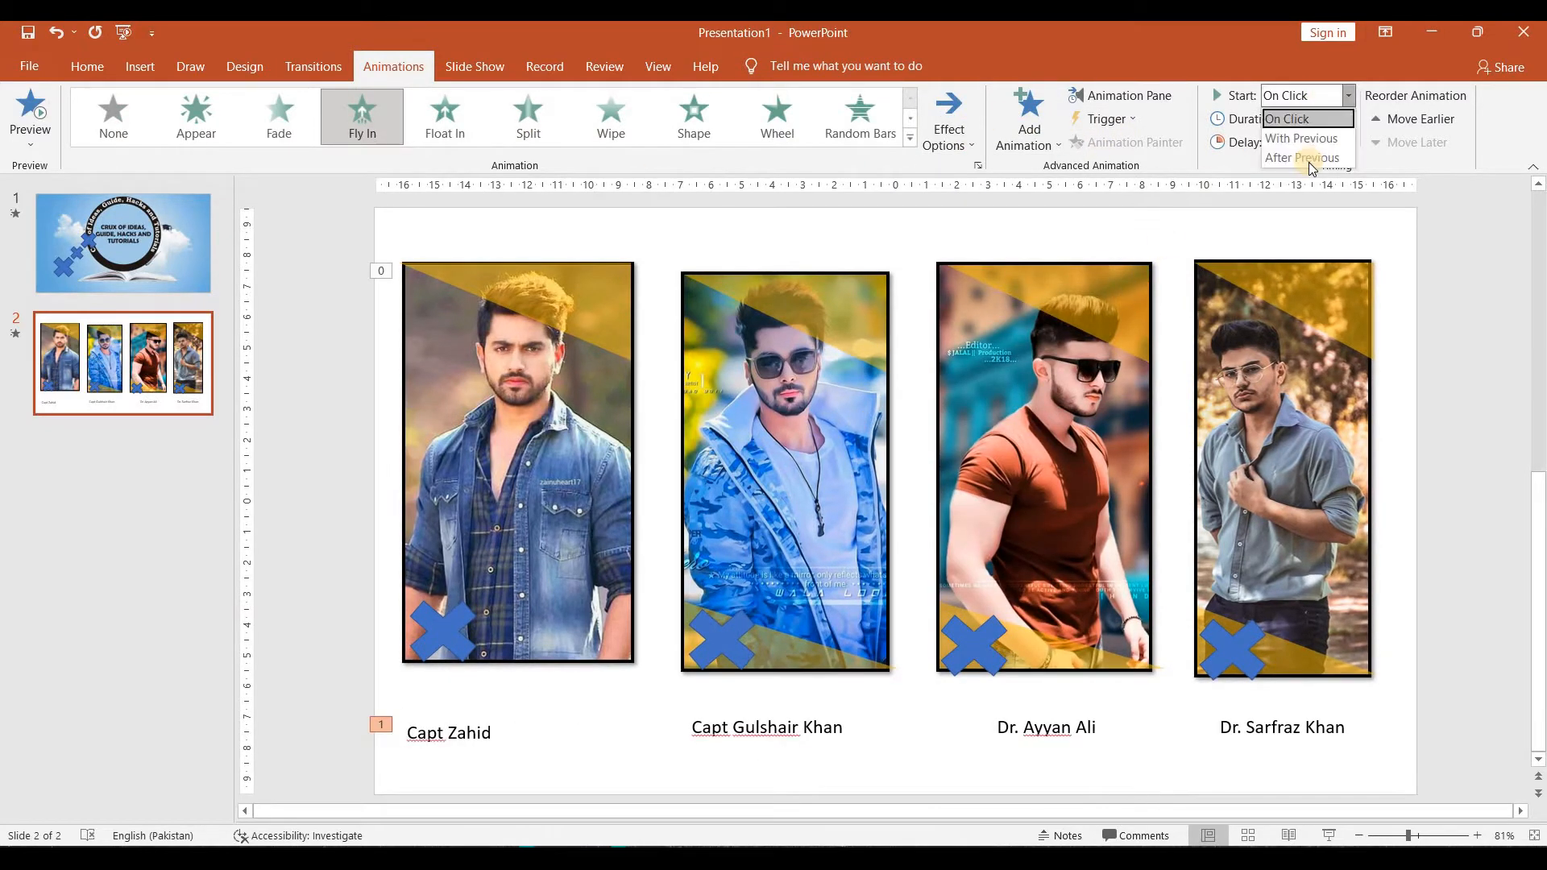
{"action": "left_click", "coordinate": [1305, 157]}
Animate the second photo group with Fly In From Left, starting After Previous
{"action": "left_click", "coordinate": [752, 479]}
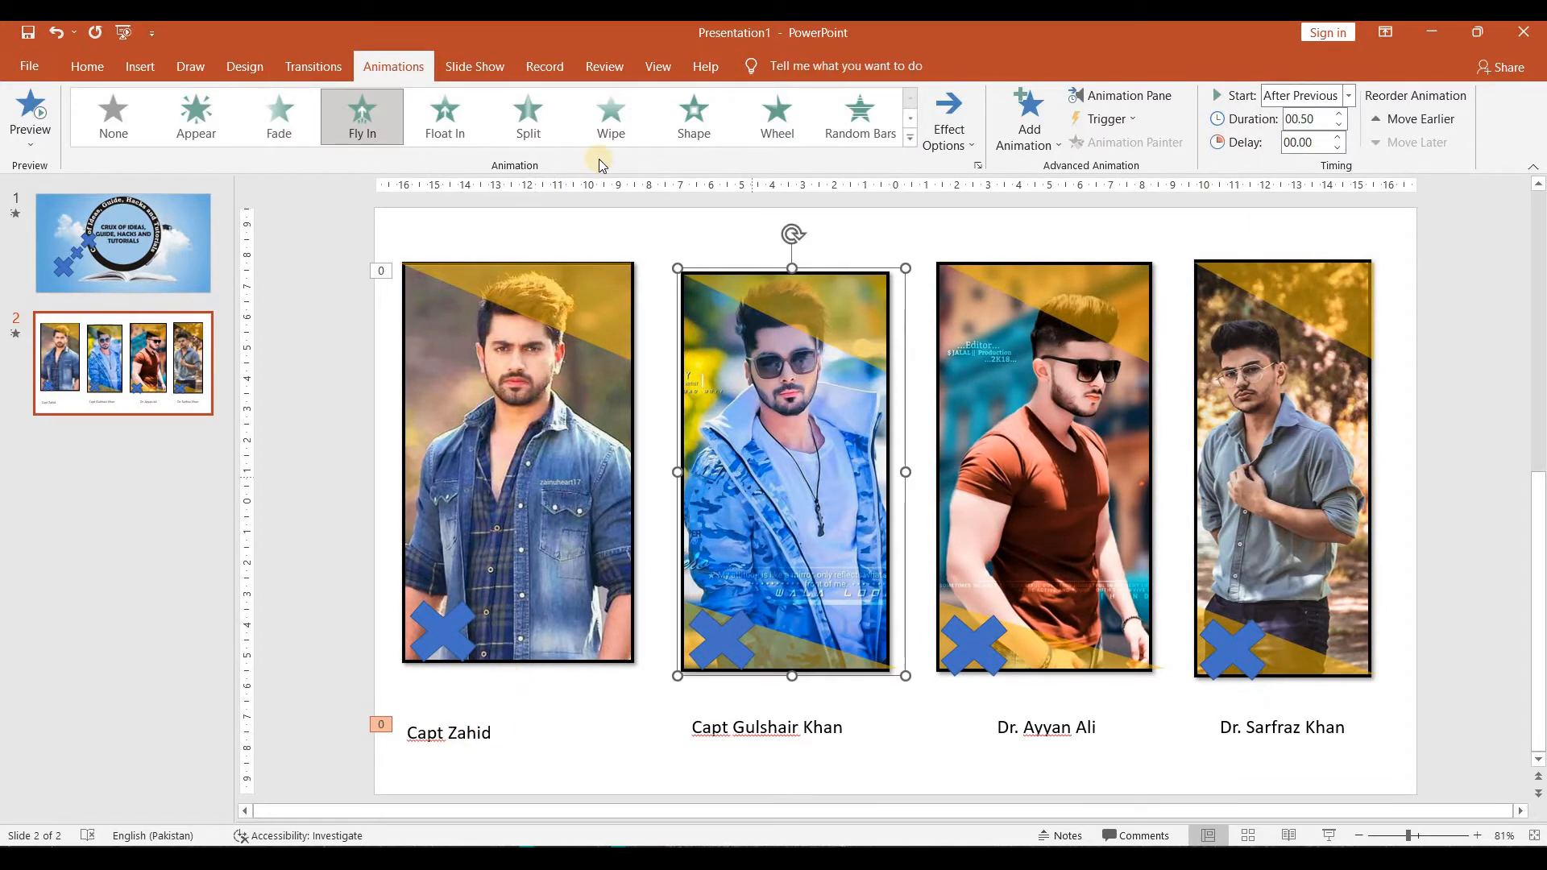
{"action": "left_click", "coordinate": [362, 117]}
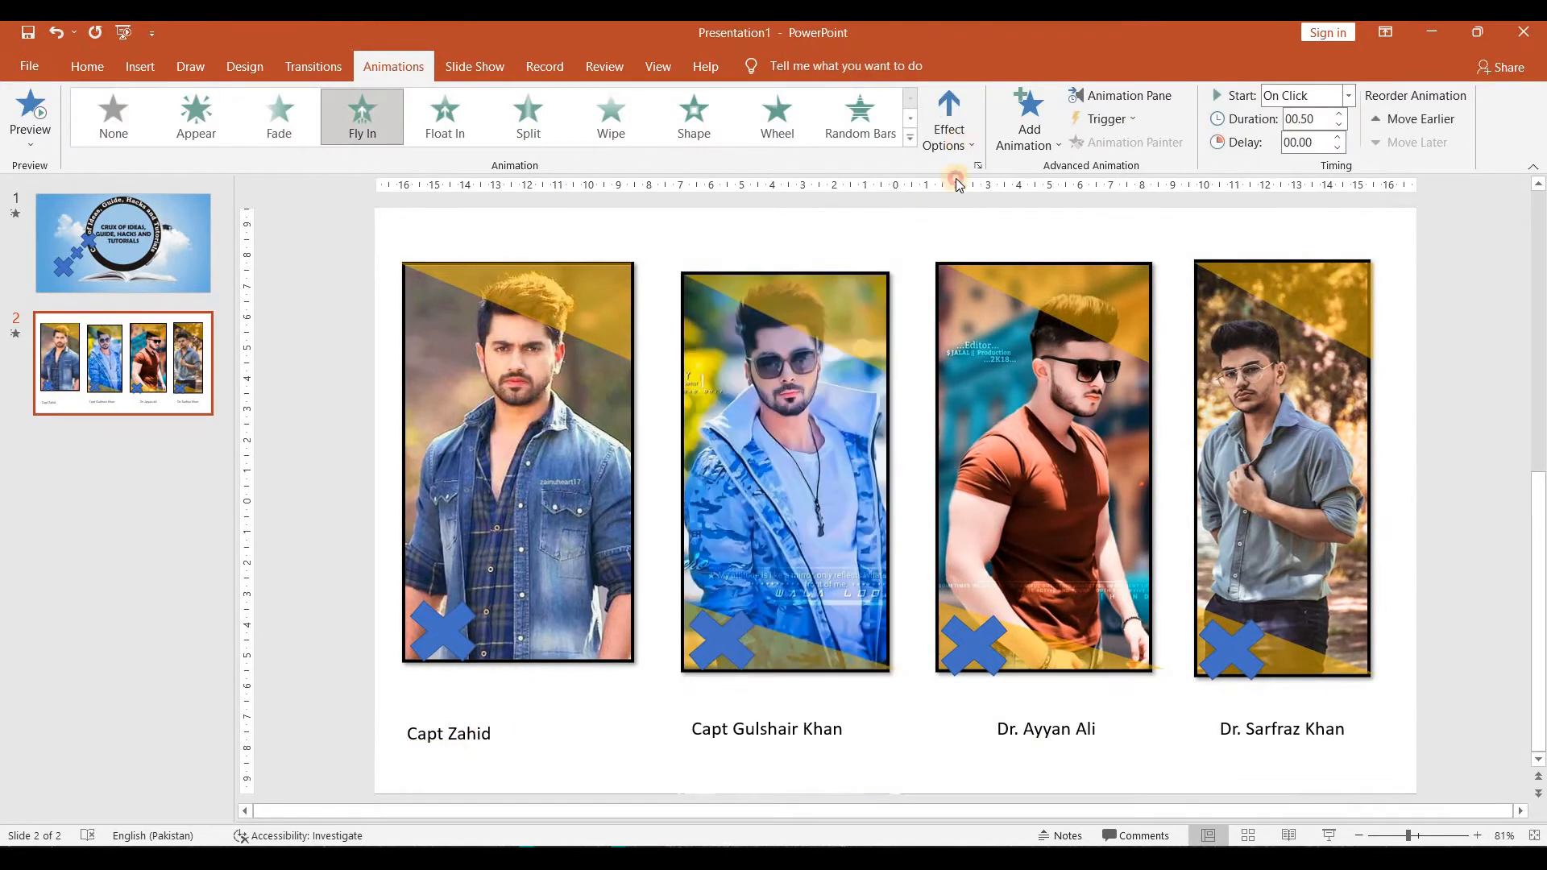
{"action": "left_click", "coordinate": [949, 121]}
{"action": "left_click", "coordinate": [959, 294]}
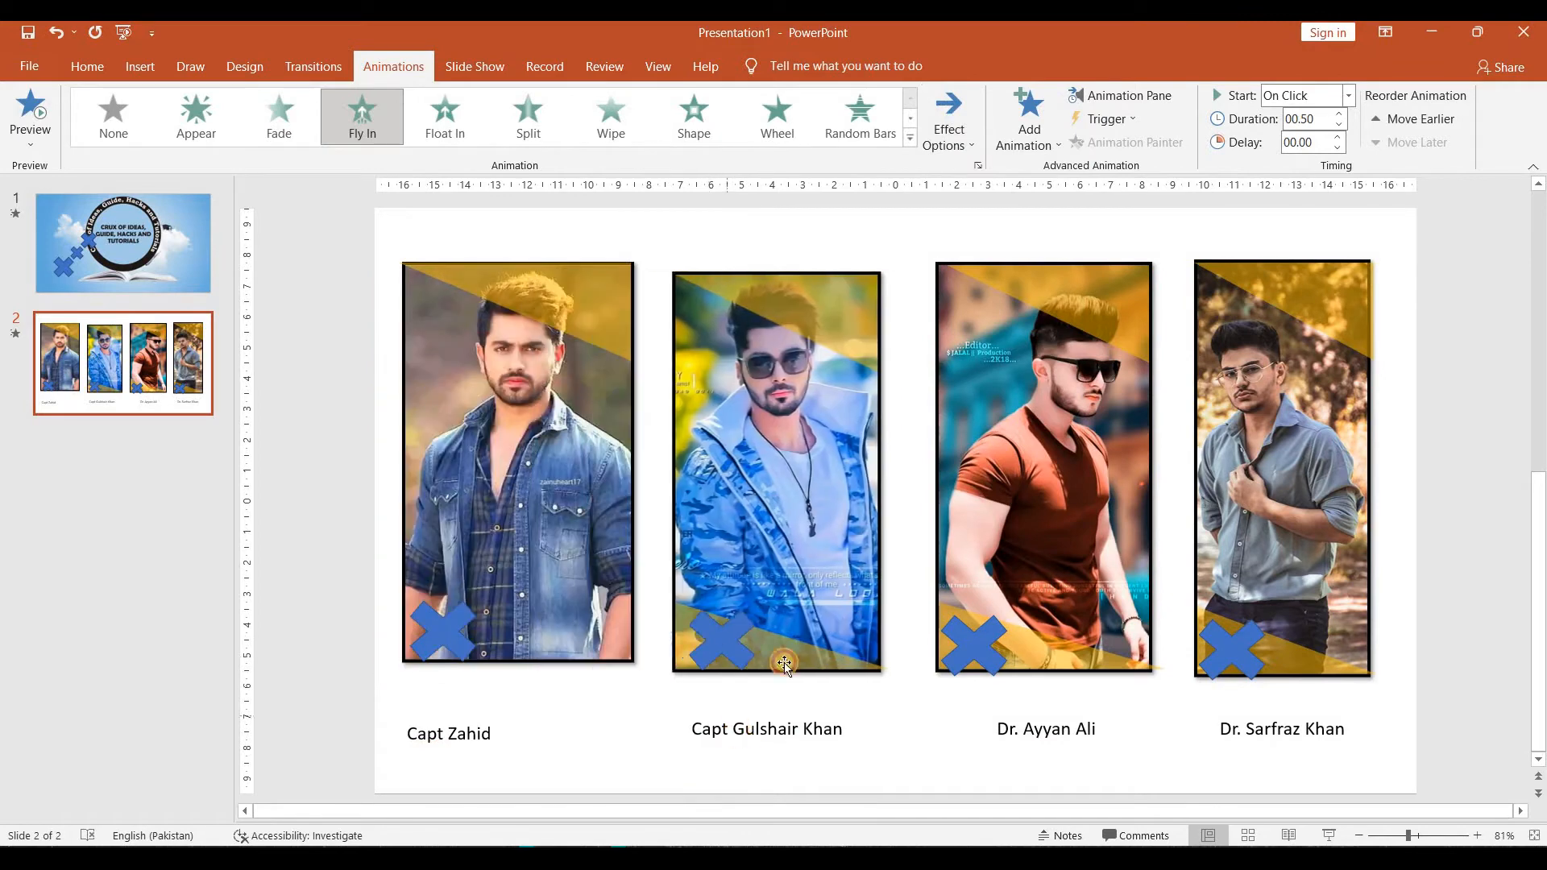
{"action": "left_click", "coordinate": [751, 735]}
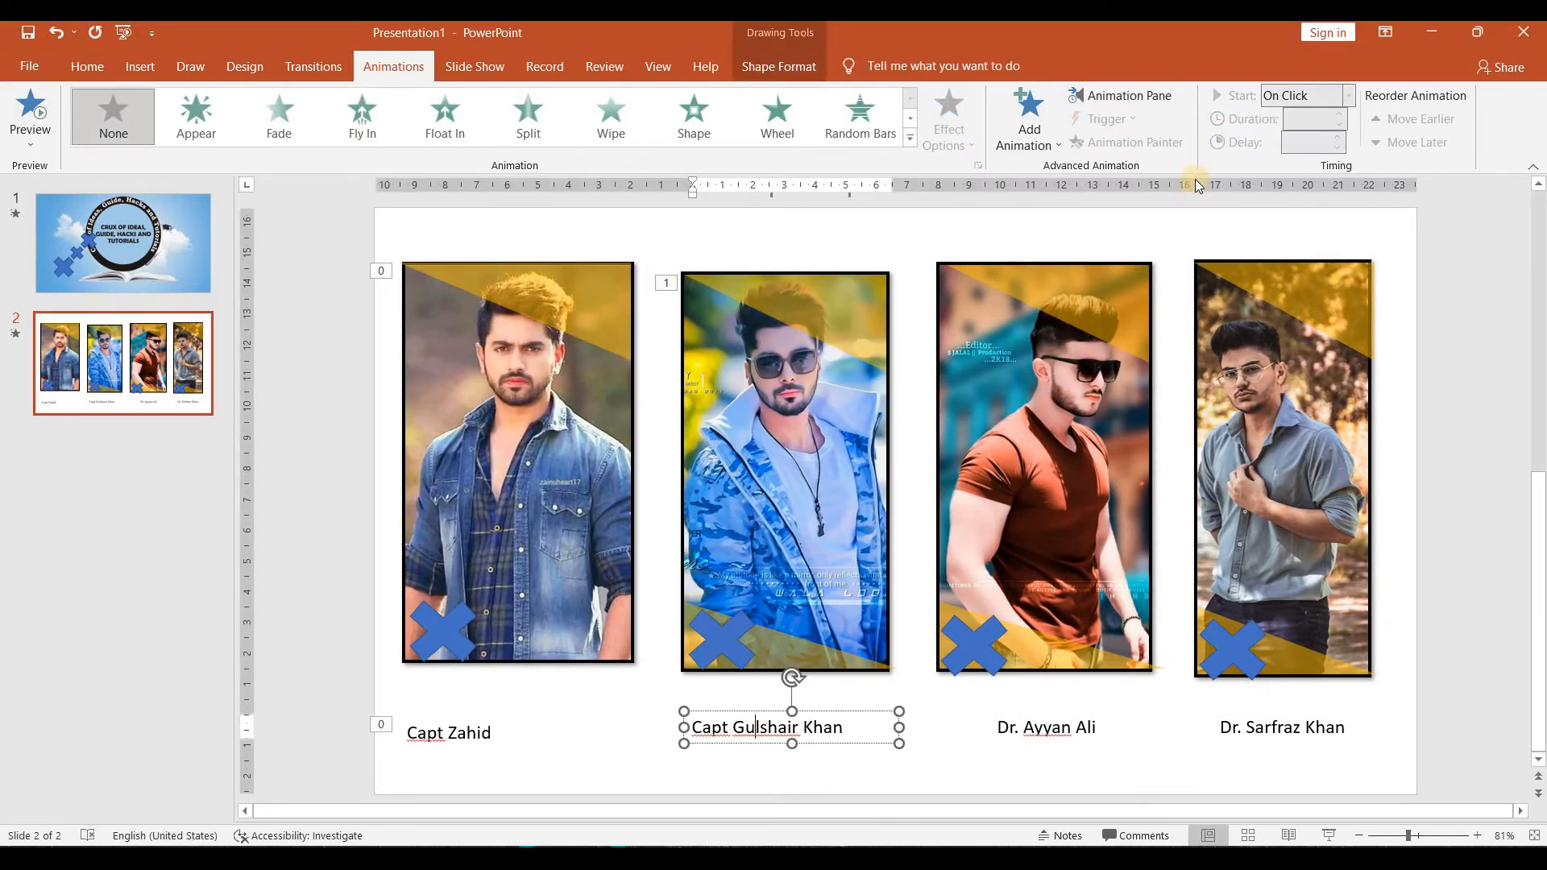
{"action": "left_click", "coordinate": [828, 471]}
{"action": "left_click", "coordinate": [1277, 95]}
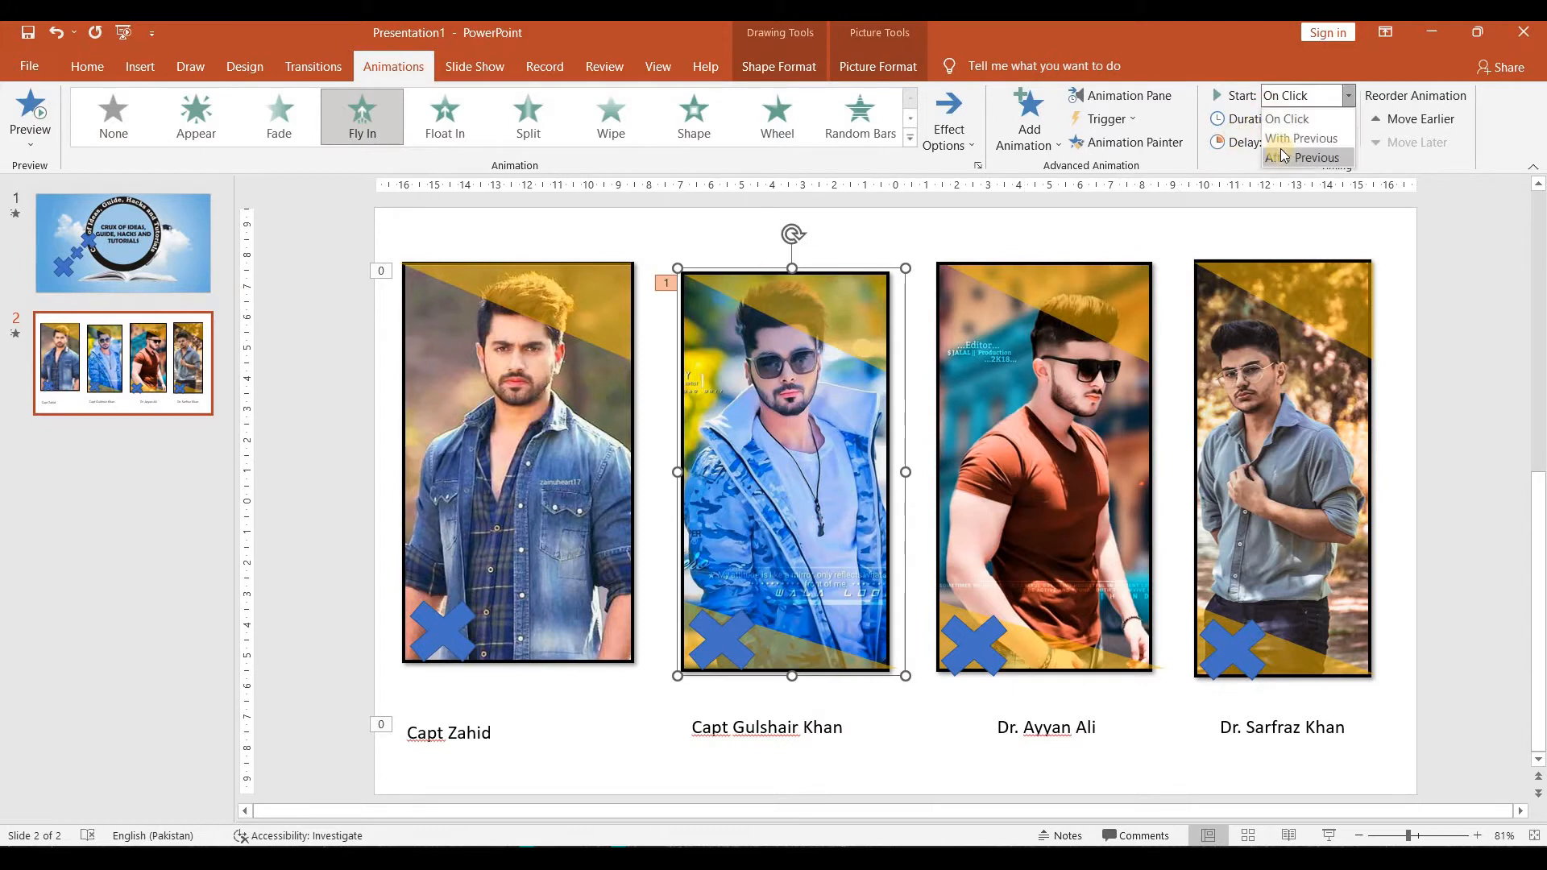
Apply the Fly In animation to the name caption under the second photo, starting After Previous
{"action": "left_click", "coordinate": [760, 735]}
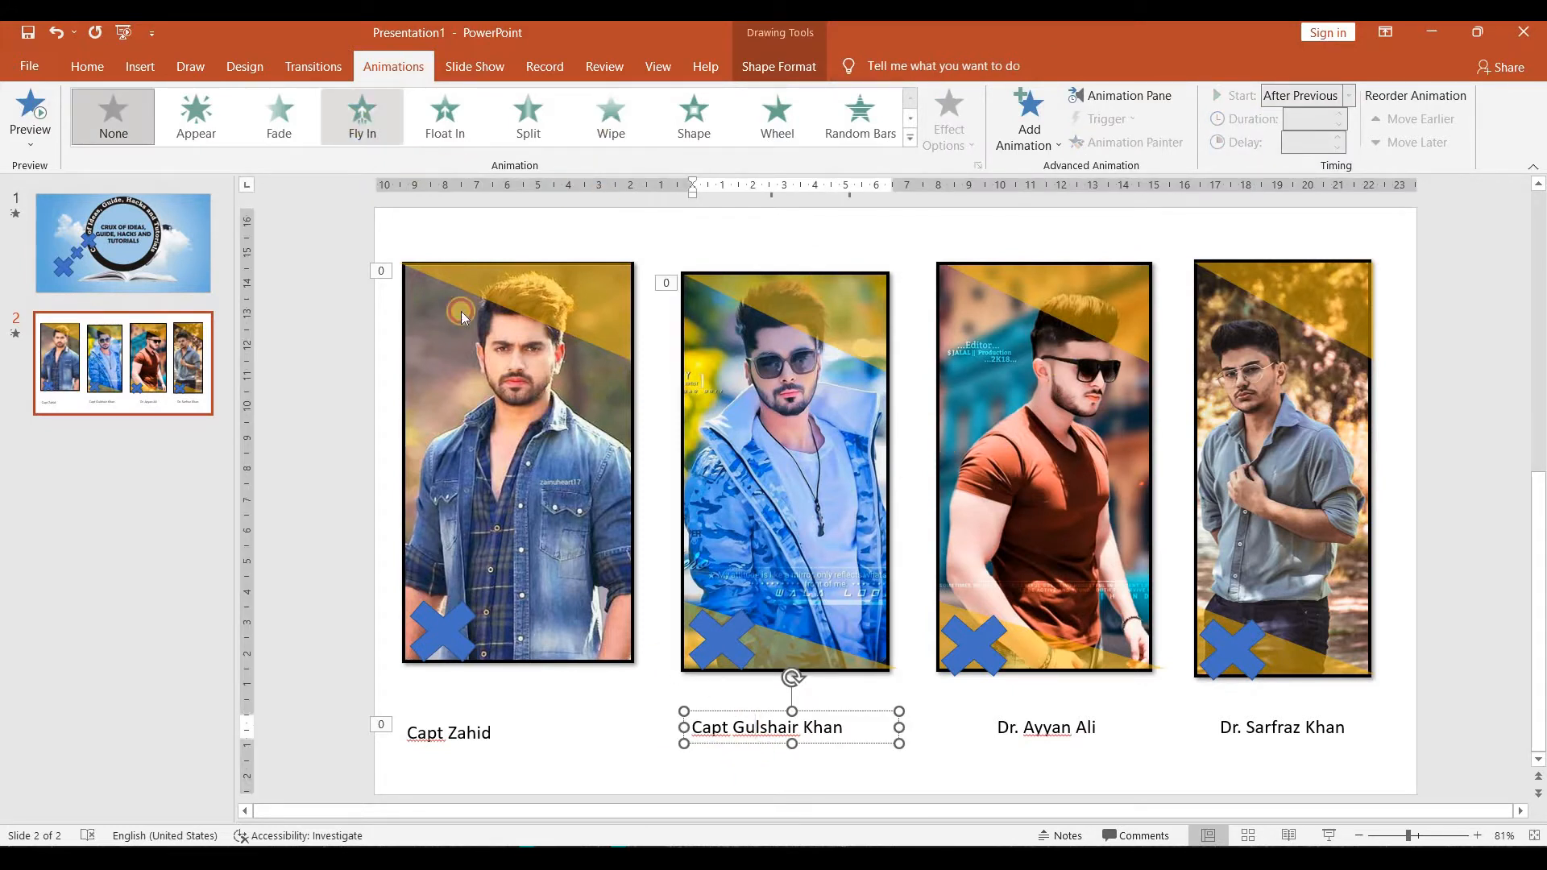
{"action": "left_click", "coordinate": [361, 117]}
{"action": "left_click", "coordinate": [1331, 95]}
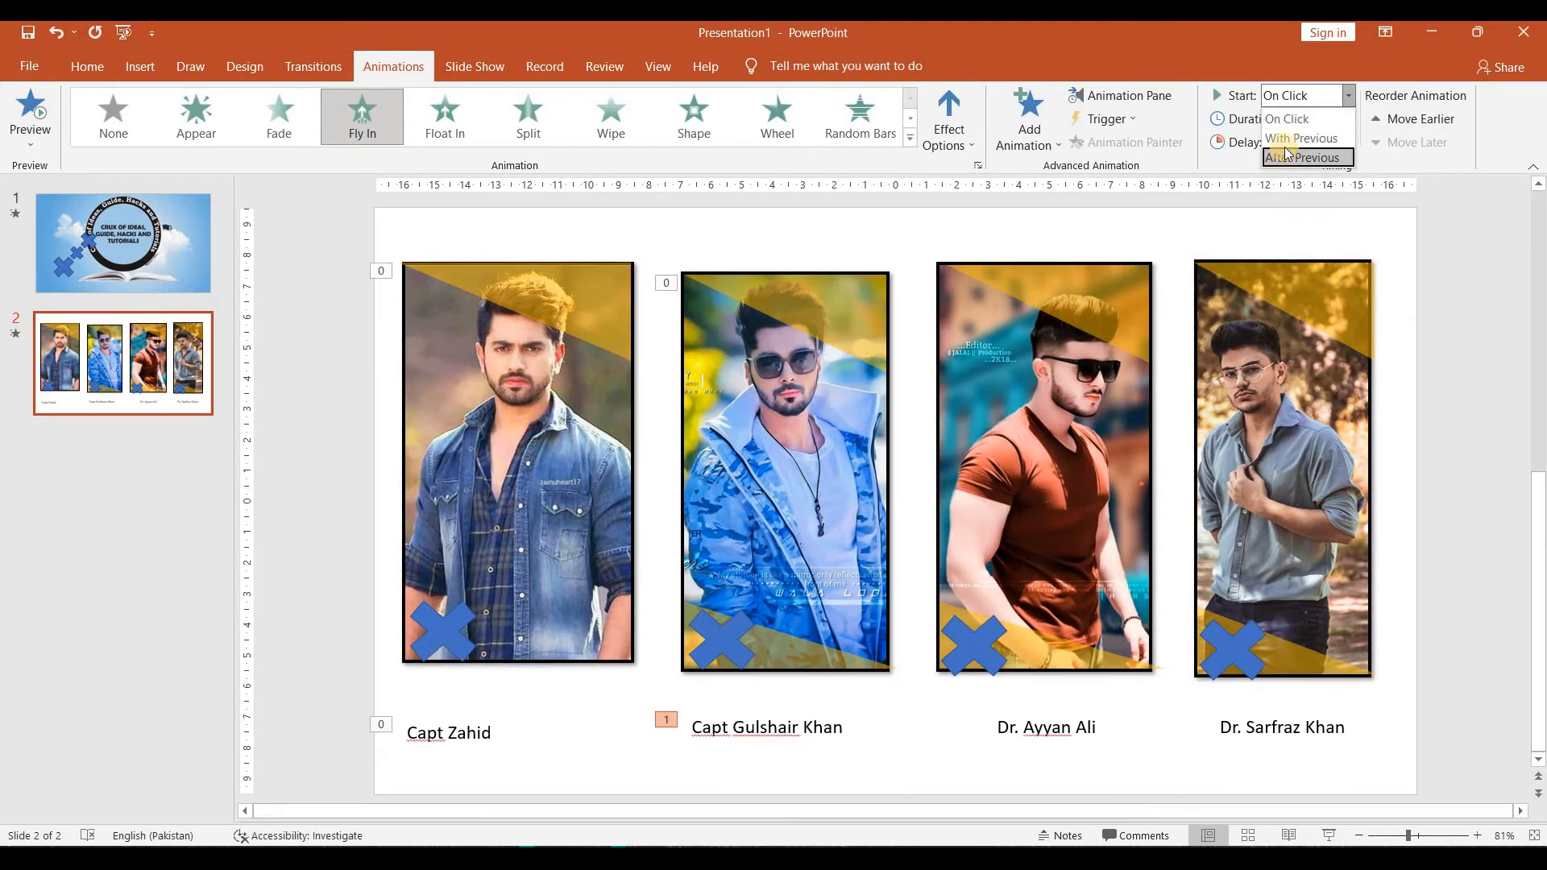
{"action": "left_click", "coordinate": [1288, 153]}
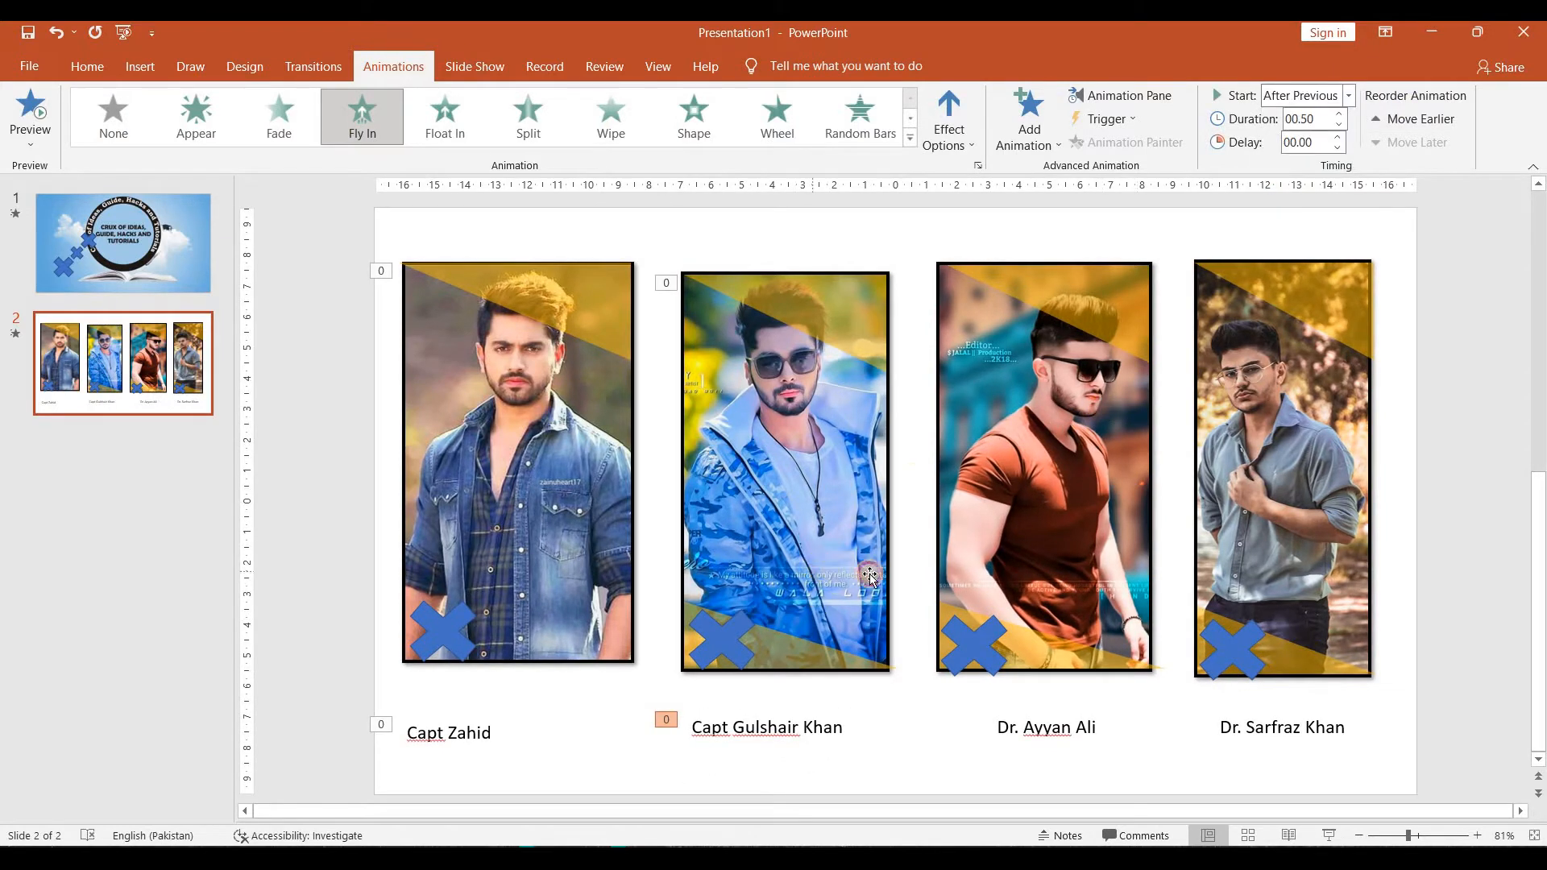
{"action": "left_click", "coordinate": [869, 574]}
Apply the Fly In animation to the third photo group with the direction From Left
{"action": "left_click", "coordinate": [1003, 456]}
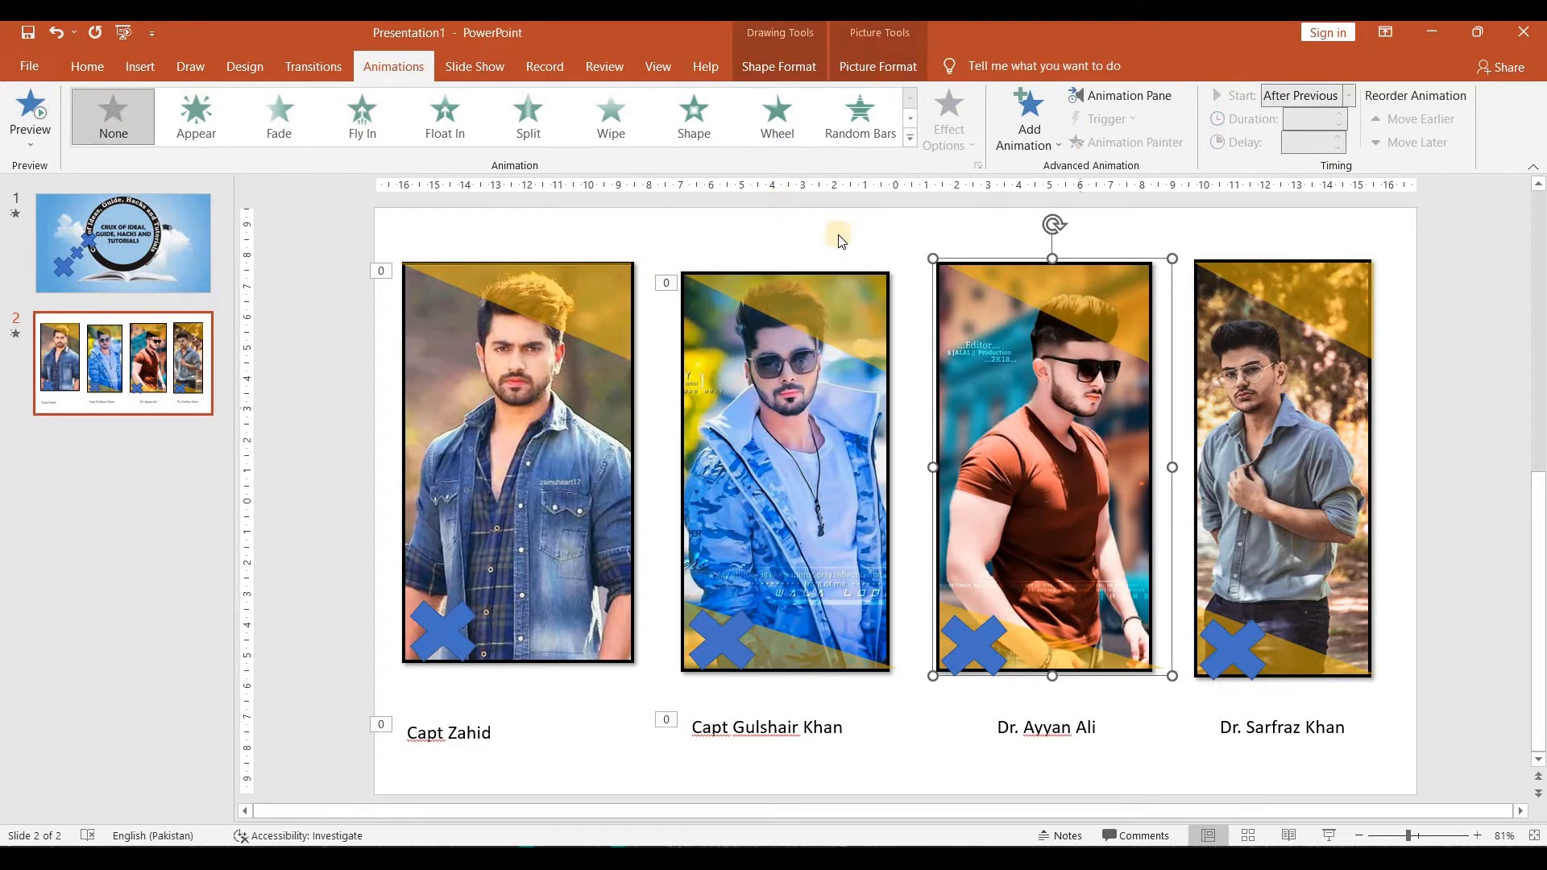
{"action": "left_click", "coordinate": [359, 117]}
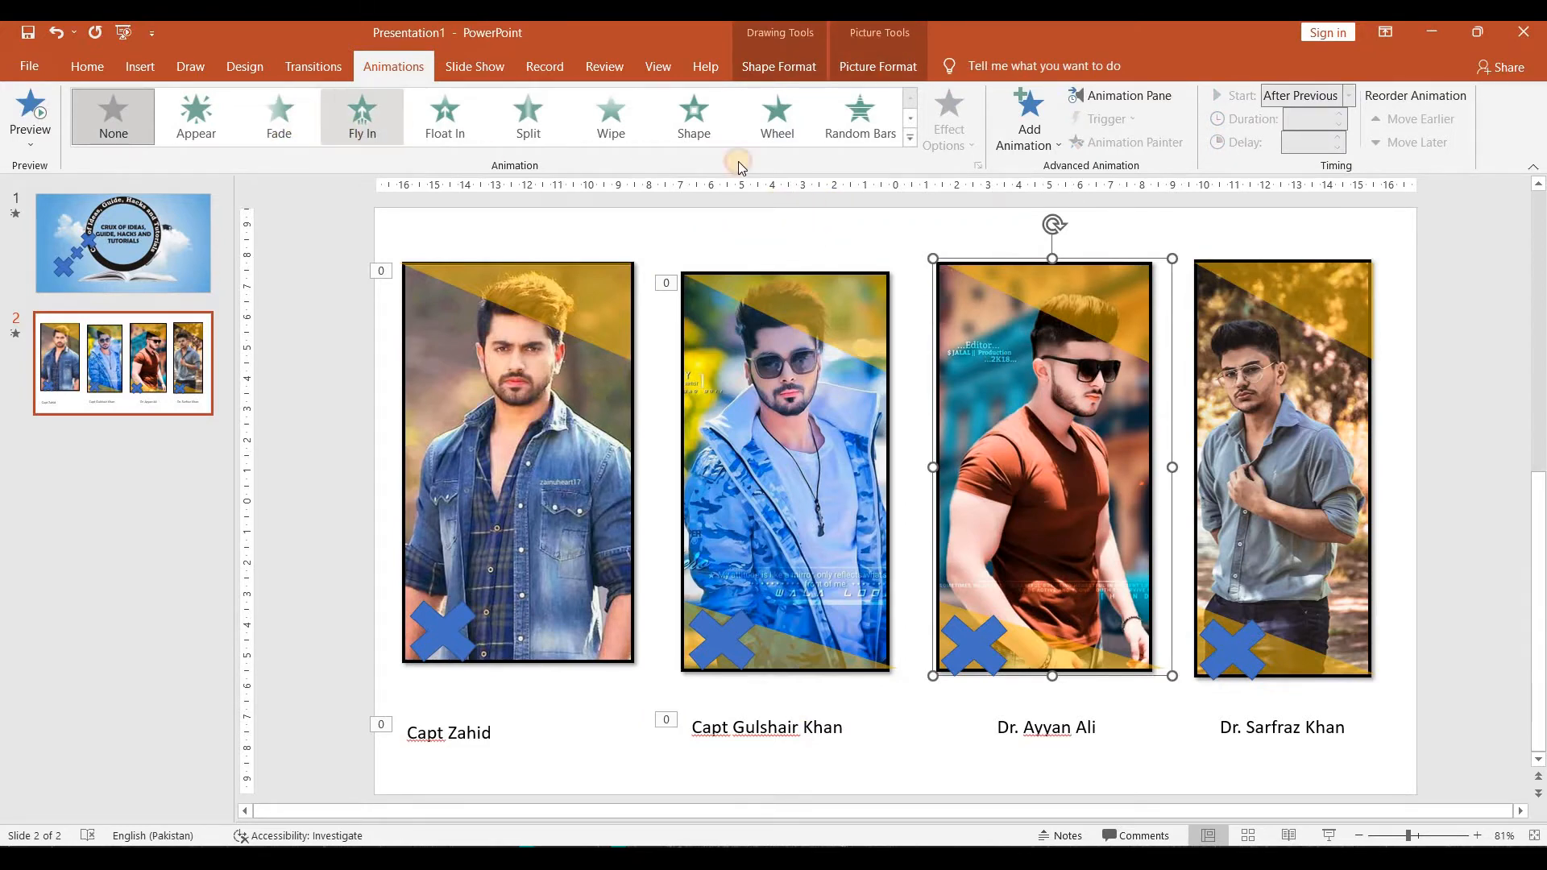
{"action": "left_click", "coordinate": [949, 120]}
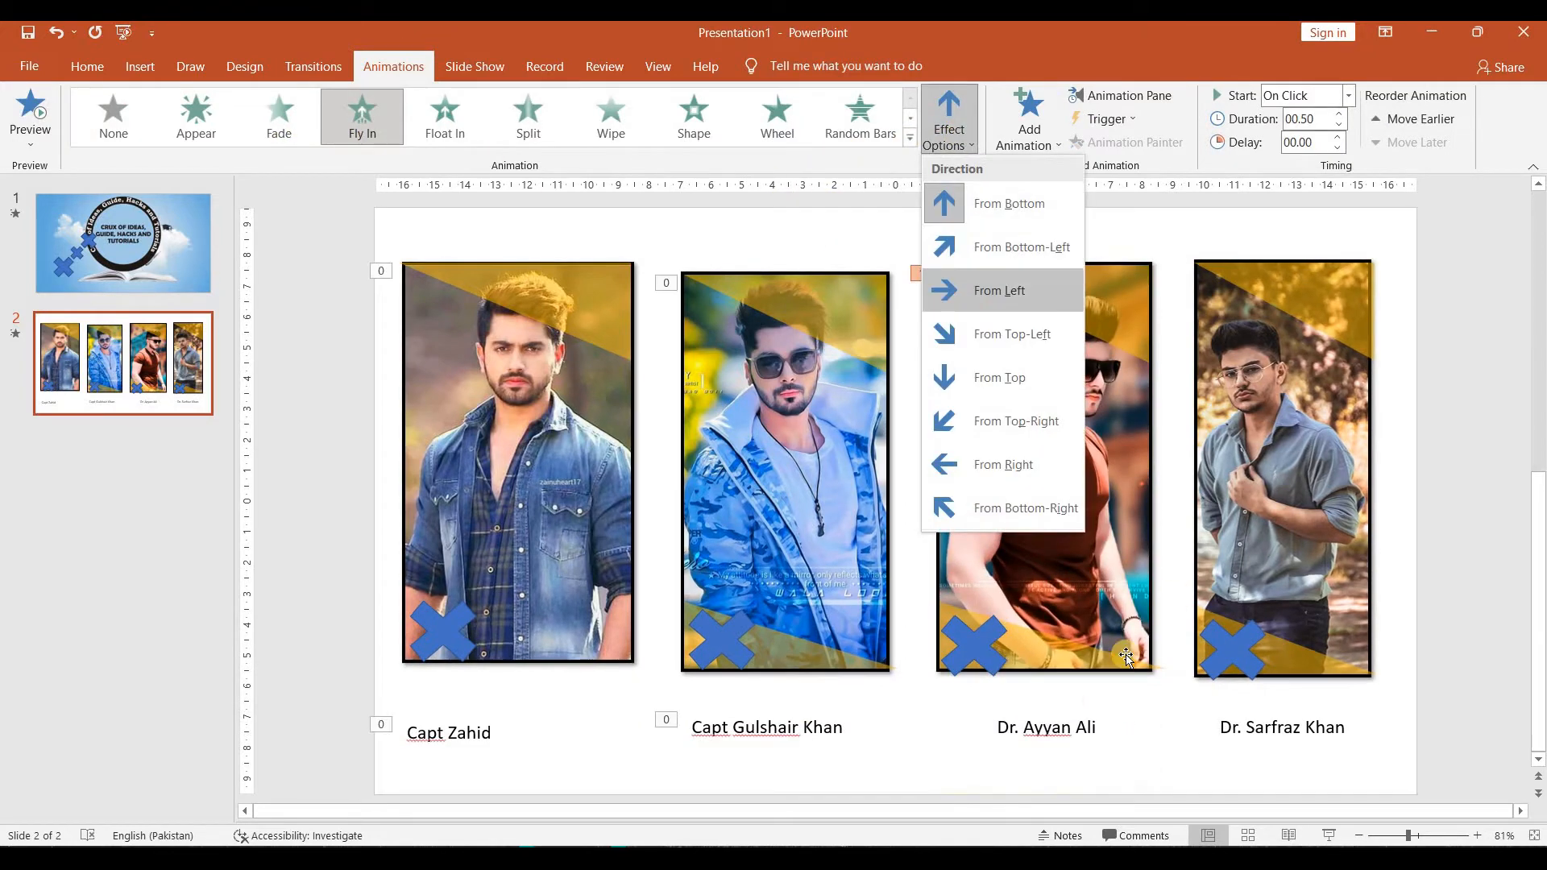
{"action": "left_click", "coordinate": [987, 290]}
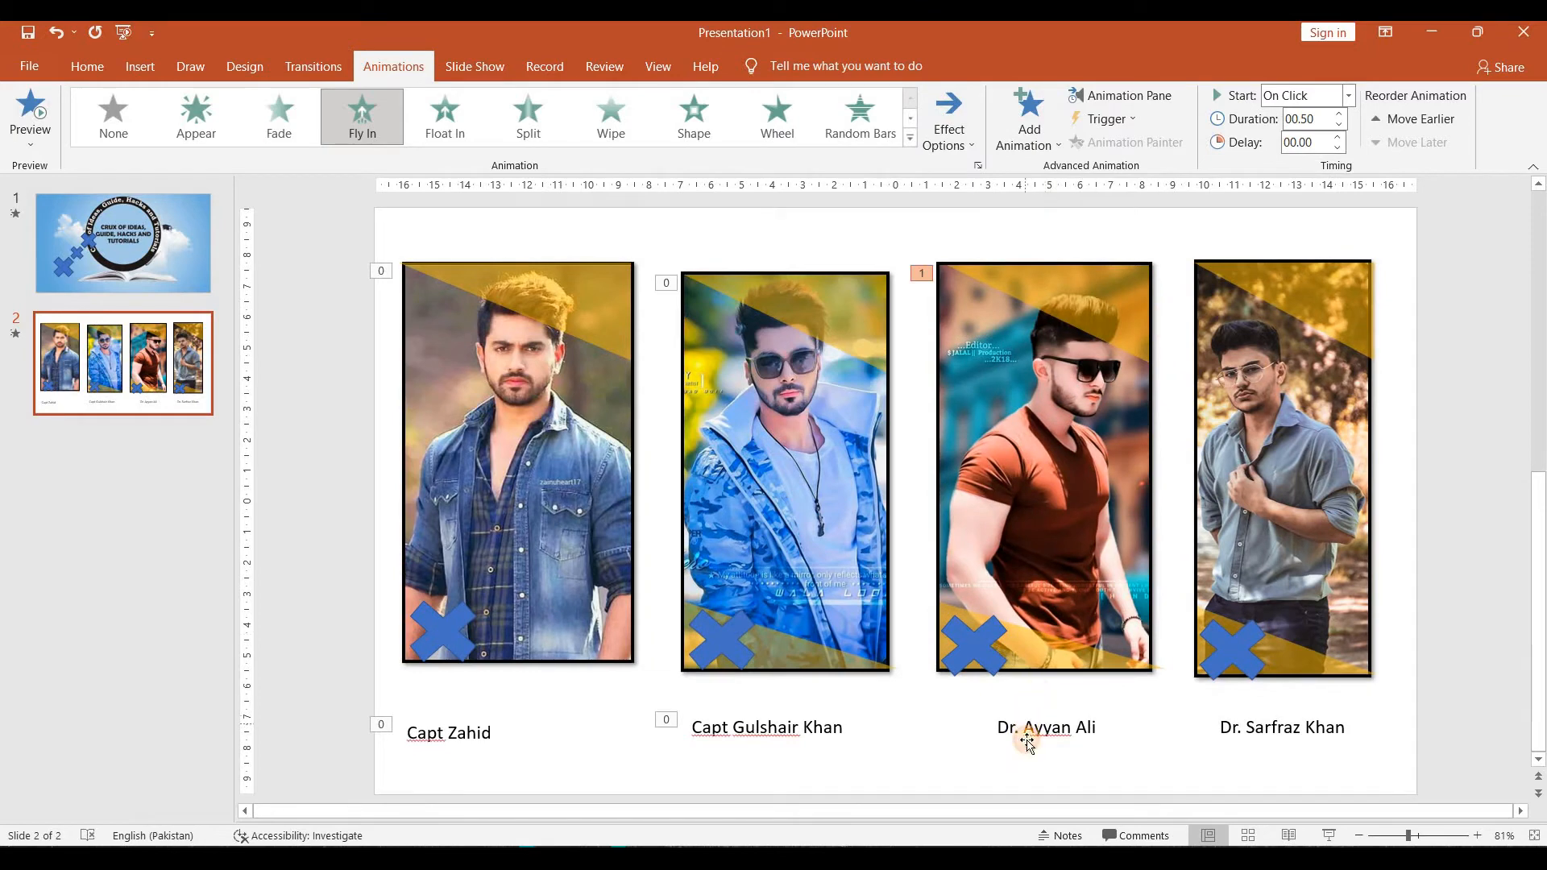
Apply the Fly In animation to the name caption under the third photo with the direction From Left
{"action": "left_click", "coordinate": [1028, 730]}
{"action": "left_click", "coordinate": [364, 120]}
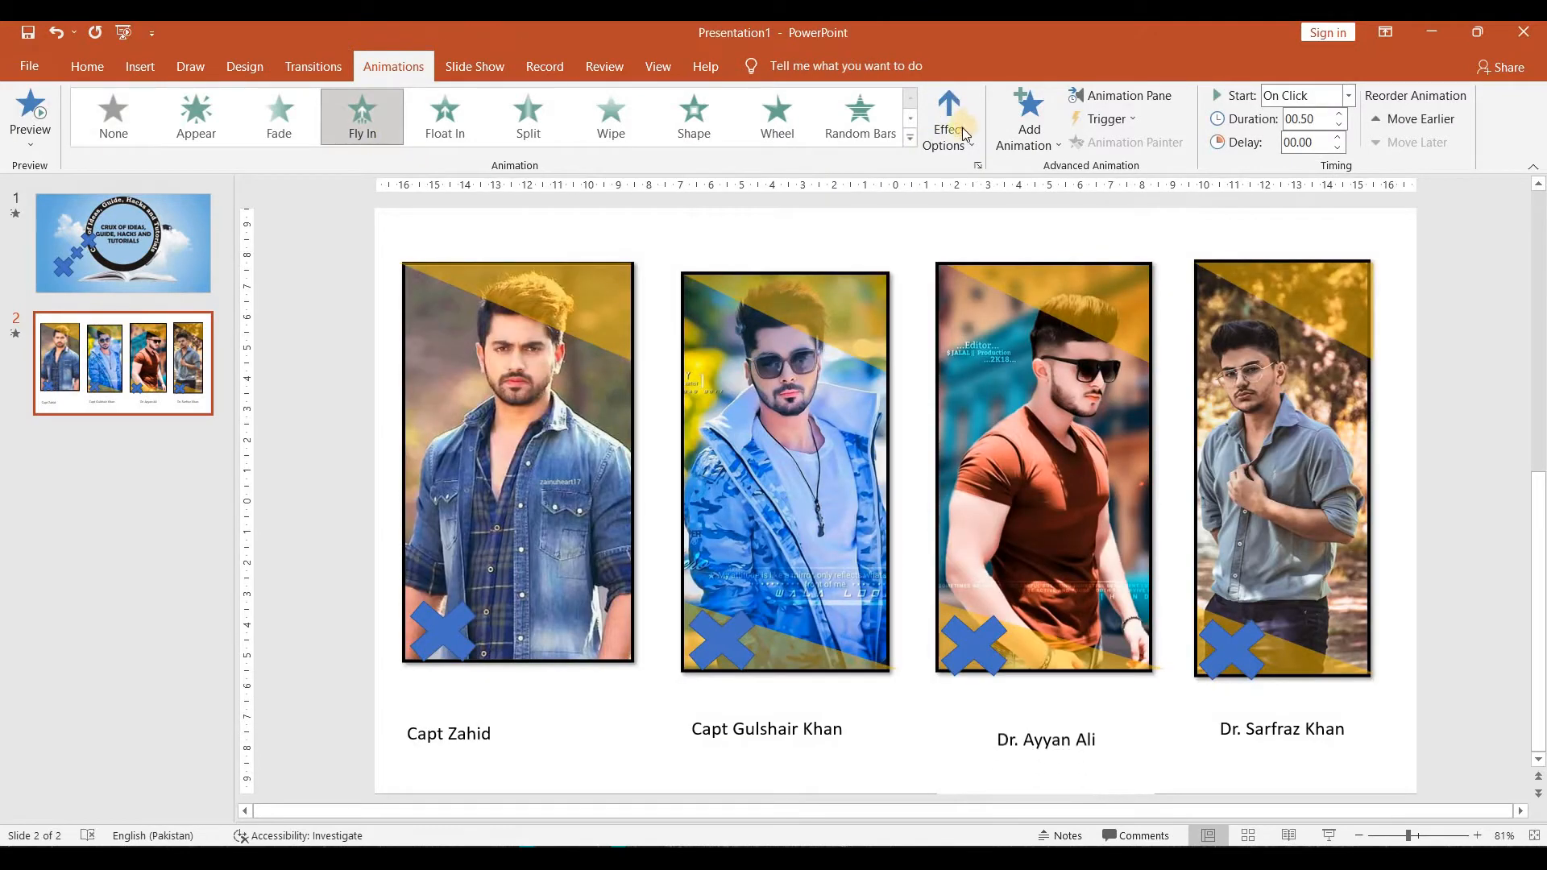
{"action": "left_click", "coordinate": [949, 121]}
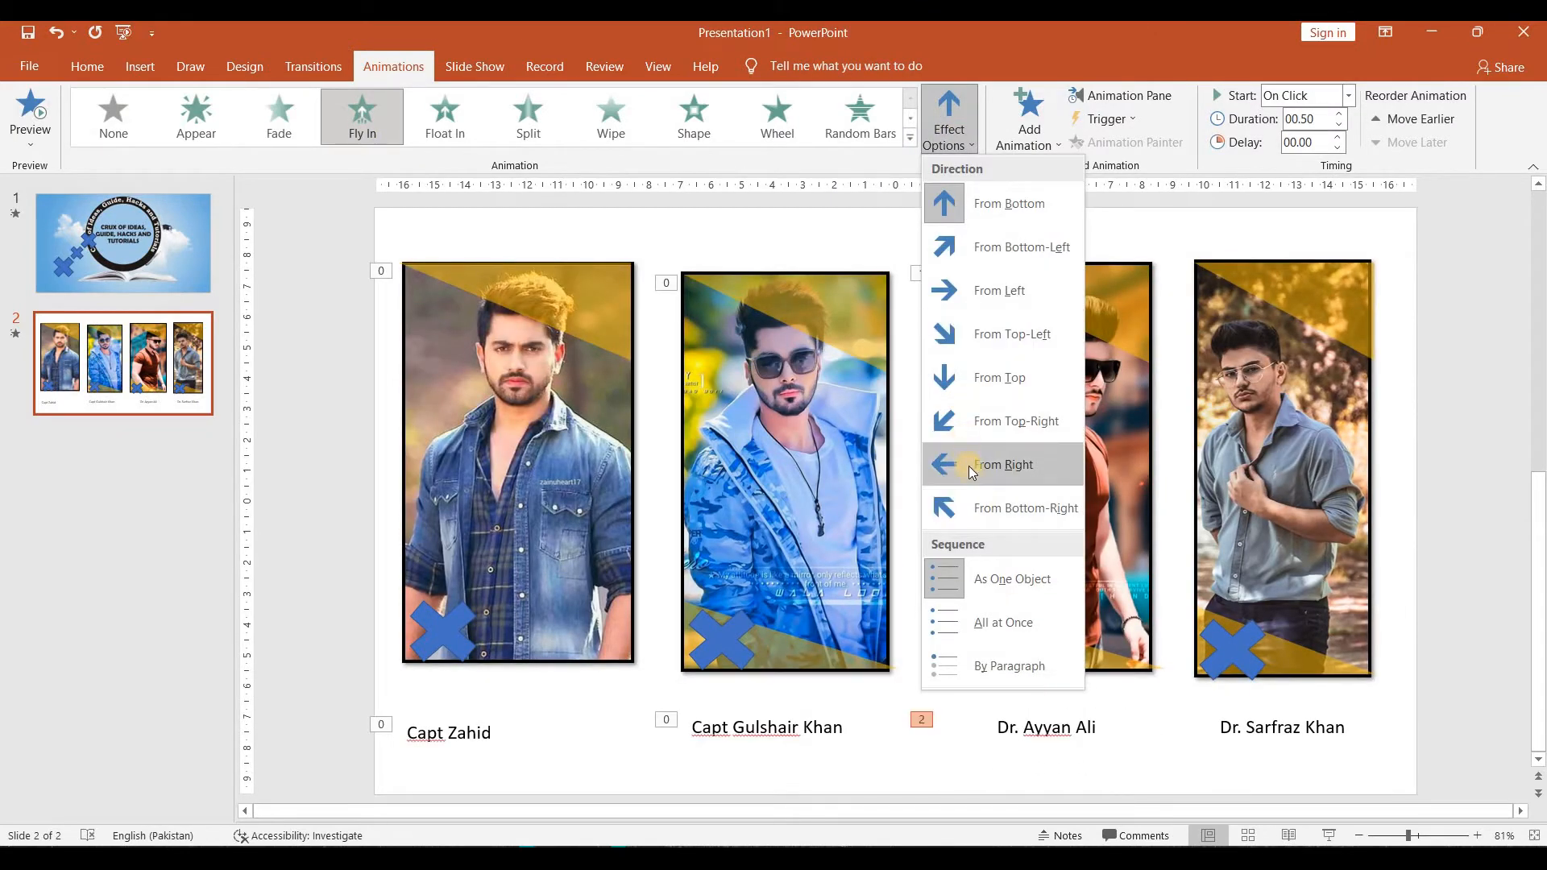
{"action": "left_click", "coordinate": [1003, 292]}
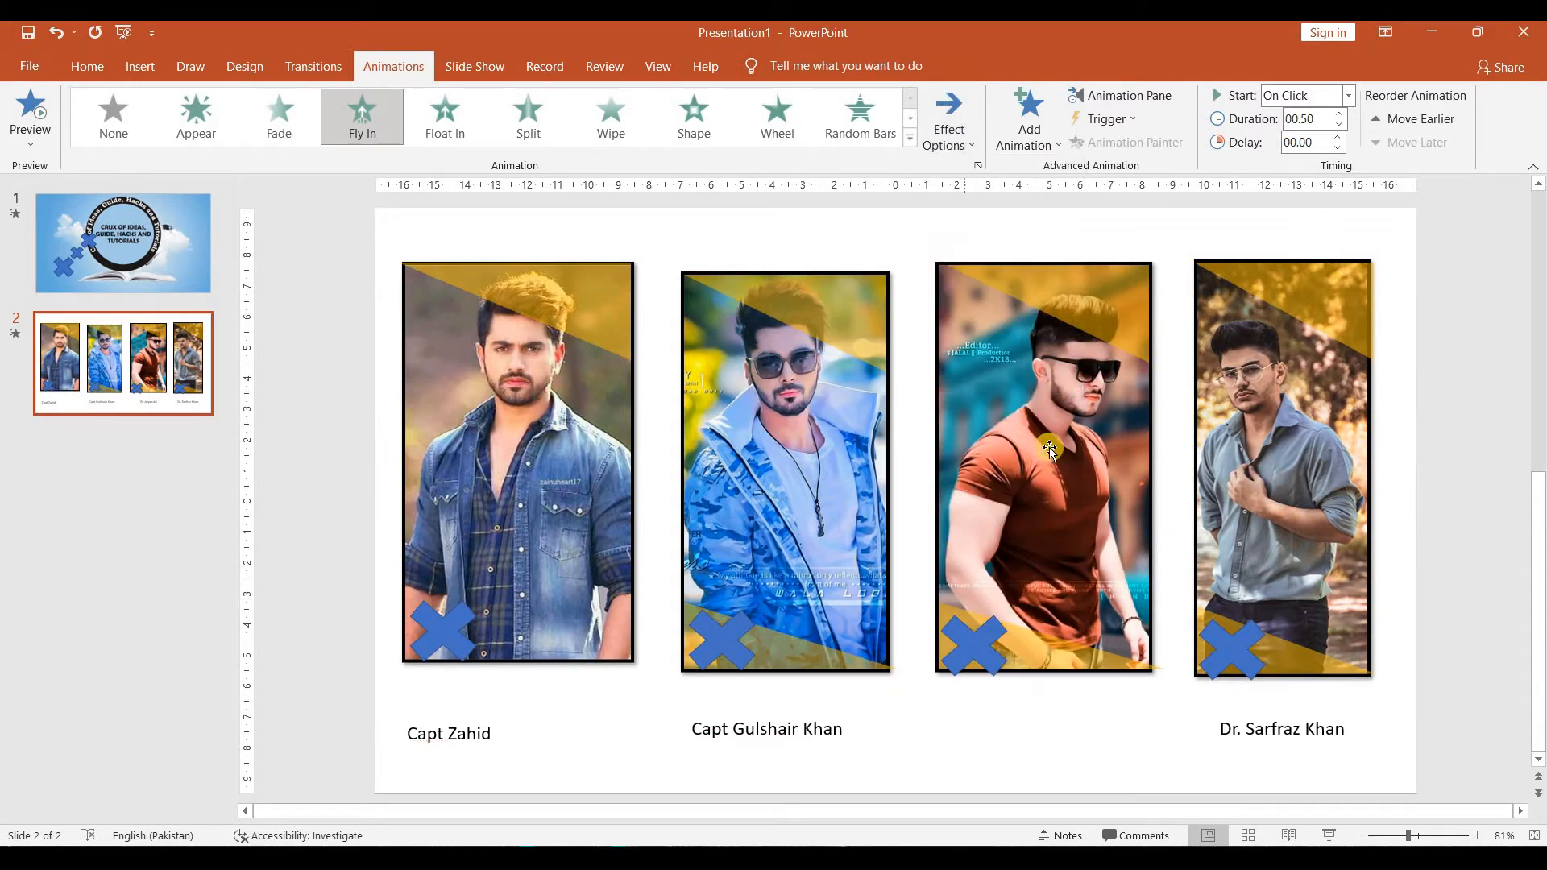
Set the Fly In animations of the third photo group and its name caption to start After Previous
{"action": "left_click", "coordinate": [1098, 315]}
{"action": "left_click", "coordinate": [1348, 95]}
{"action": "left_click", "coordinate": [1302, 156]}
{"action": "left_click", "coordinate": [1035, 727]}
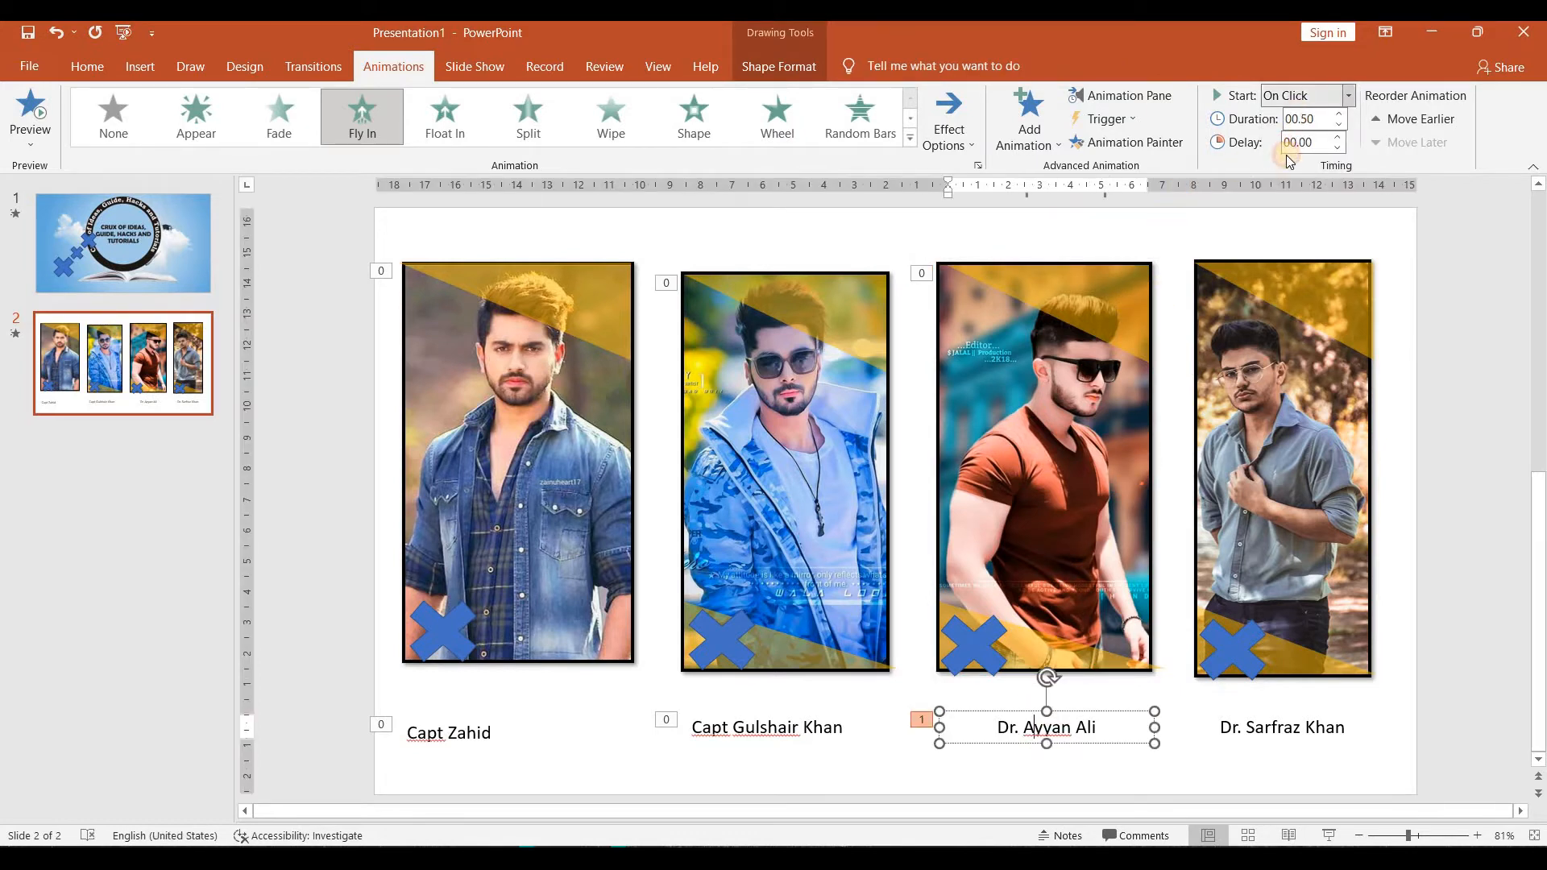
{"action": "left_click", "coordinate": [1300, 95]}
{"action": "left_click", "coordinate": [1302, 158]}
Apply the Fly In animation to the fourth photo group, starting After Previous
{"action": "left_click", "coordinate": [1261, 394]}
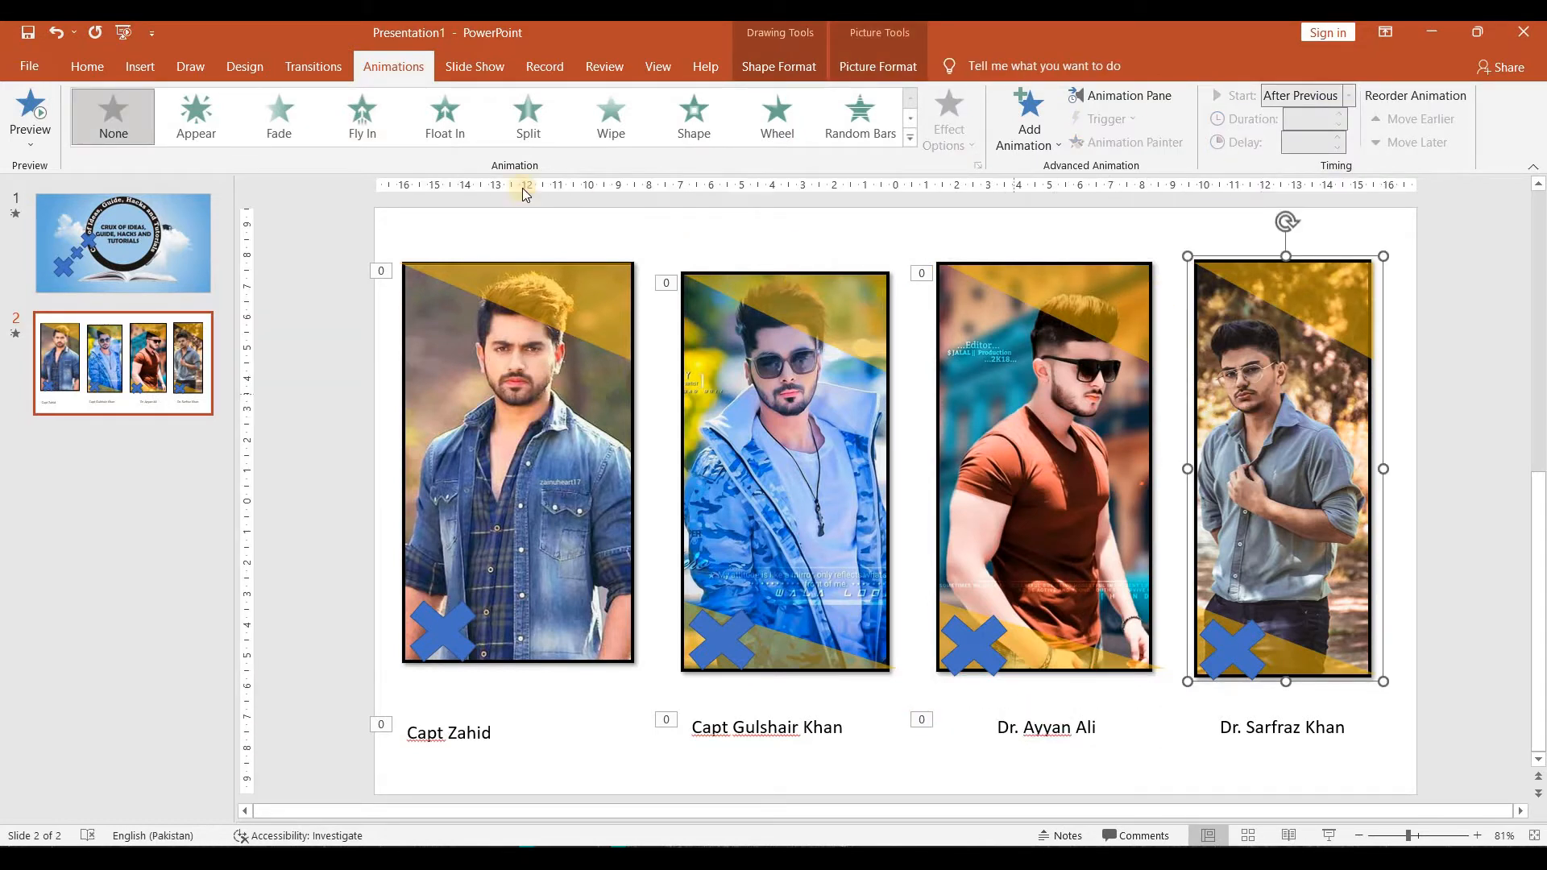
{"action": "left_click", "coordinate": [359, 110]}
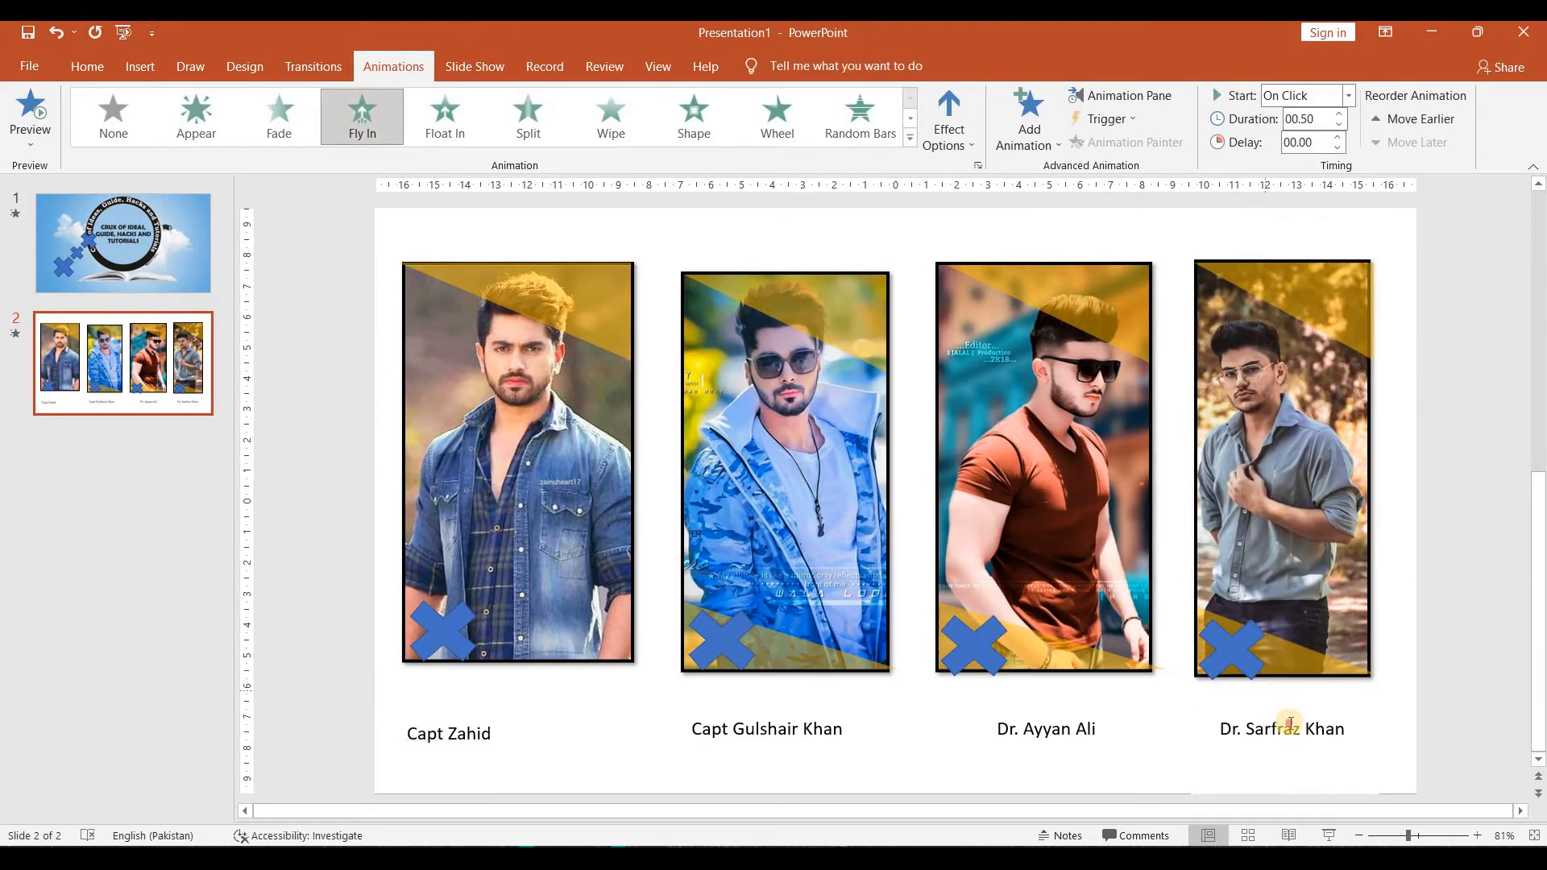
{"action": "left_click", "coordinate": [1309, 95]}
{"action": "left_click", "coordinate": [1311, 158]}
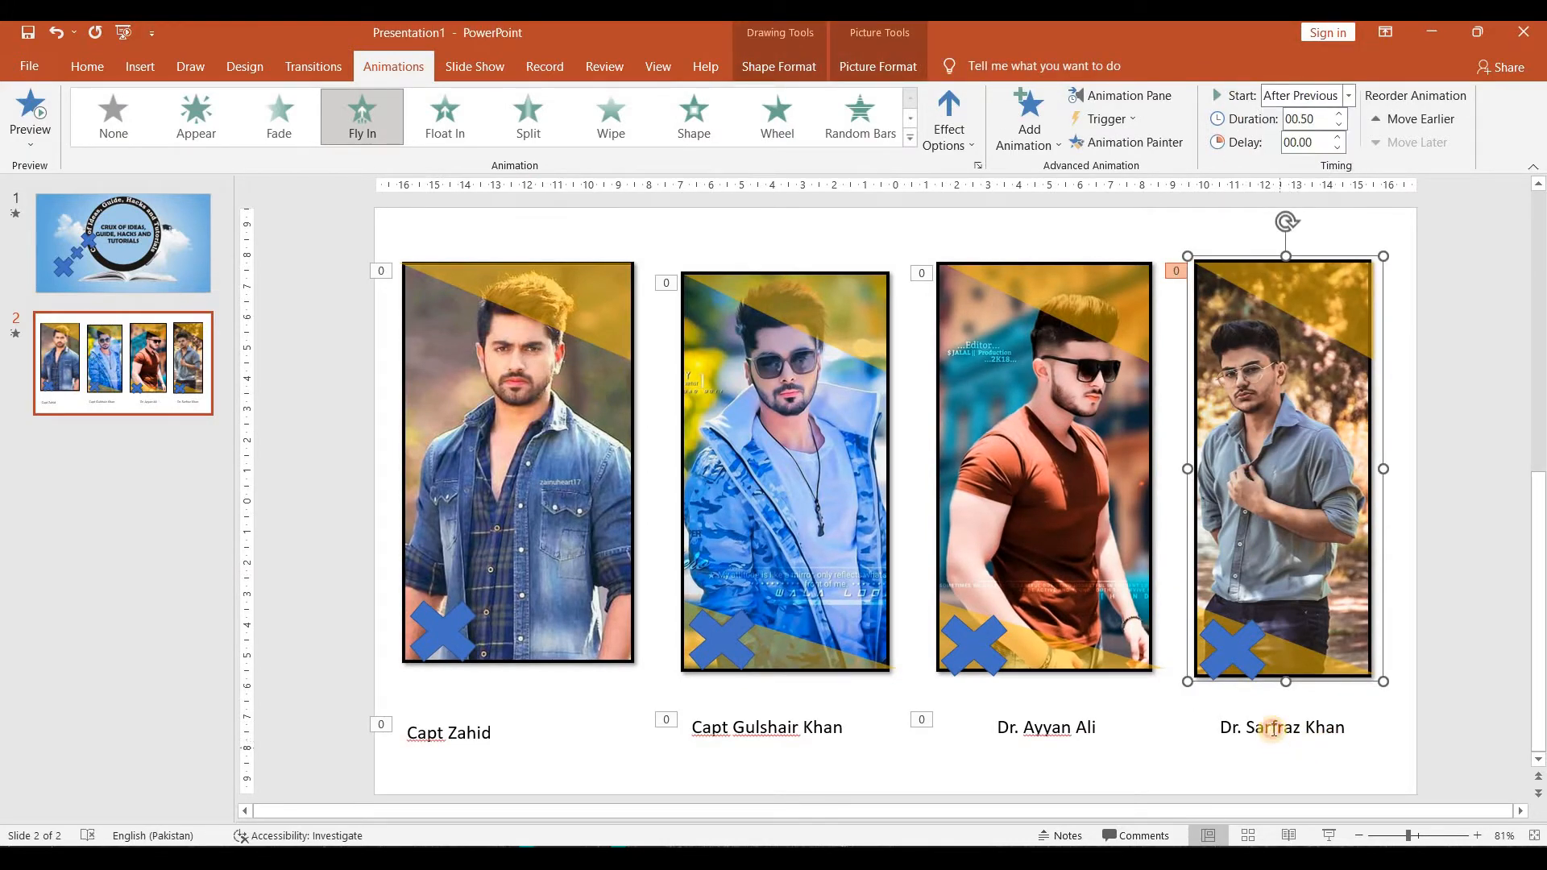
Animate the name caption under the fourth photo with Fly In From Left, starting After Previous
{"action": "left_click", "coordinate": [1273, 728]}
{"action": "left_click", "coordinate": [348, 137]}
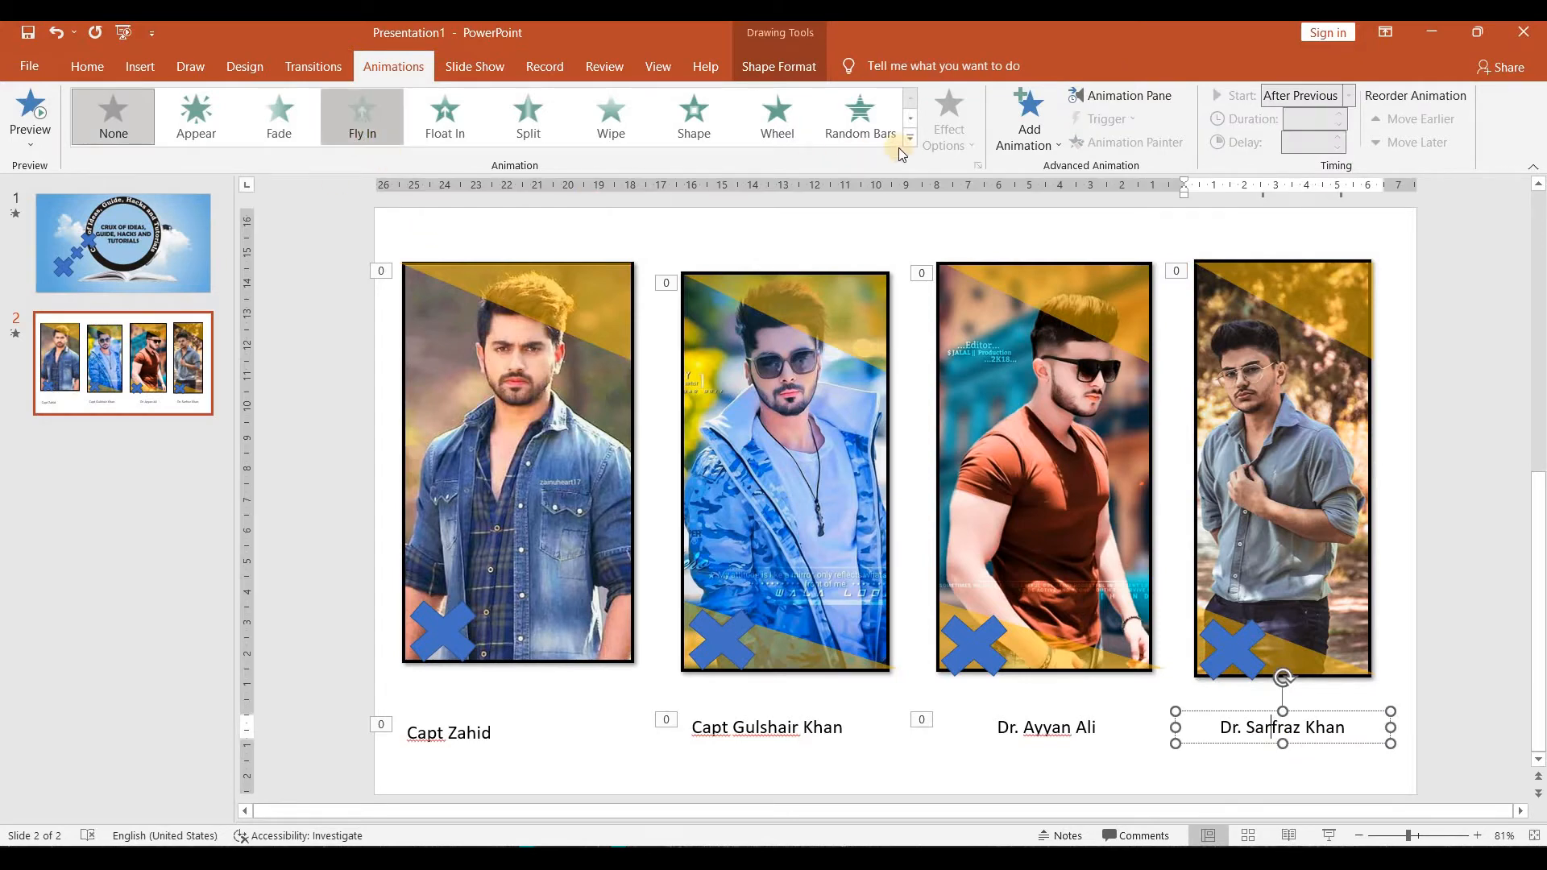
{"action": "left_click", "coordinate": [948, 121]}
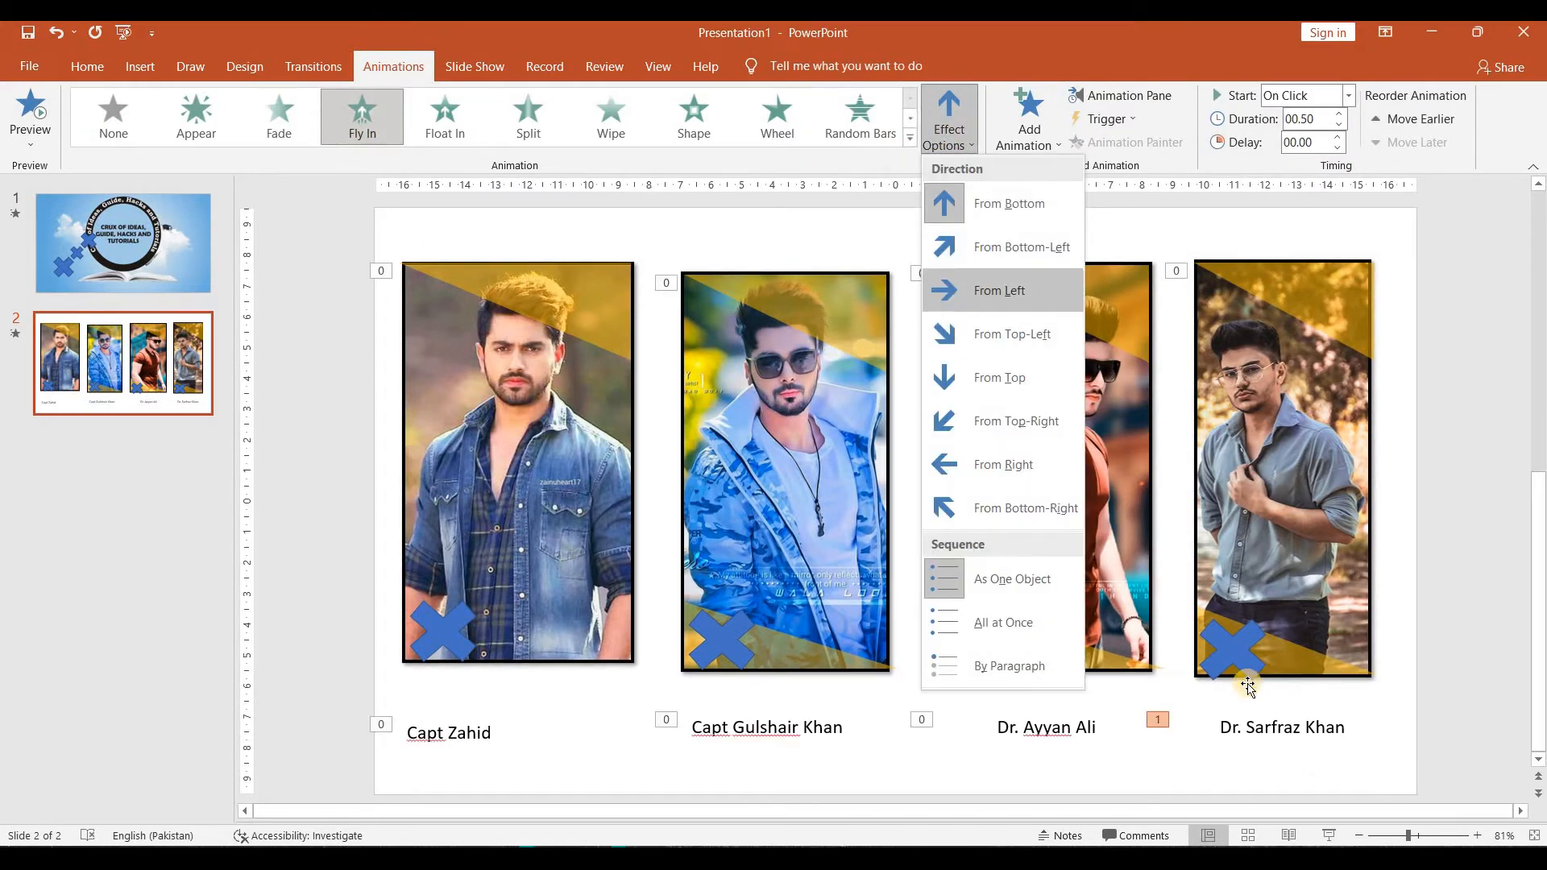
{"action": "left_click", "coordinate": [980, 292]}
{"action": "left_click", "coordinate": [1347, 95]}
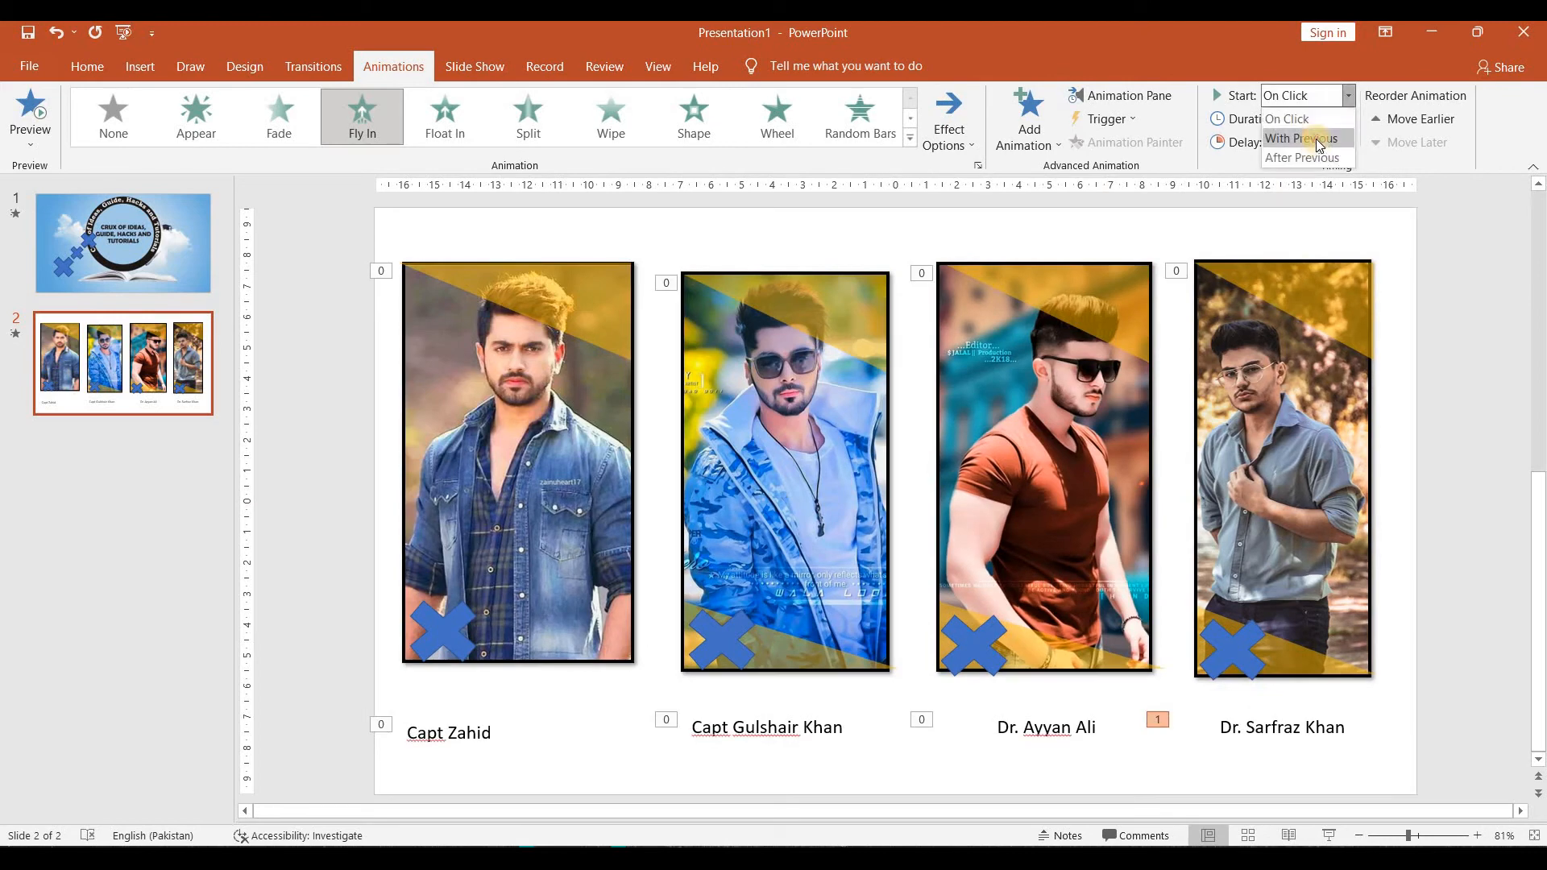
{"action": "left_click", "coordinate": [1300, 138]}
{"action": "left_click", "coordinate": [1347, 95]}
{"action": "left_click", "coordinate": [1300, 157]}
Change the direction of the fourth photo group's Fly In animation to From Left
{"action": "left_click", "coordinate": [1066, 364]}
{"action": "left_click", "coordinate": [1249, 334]}
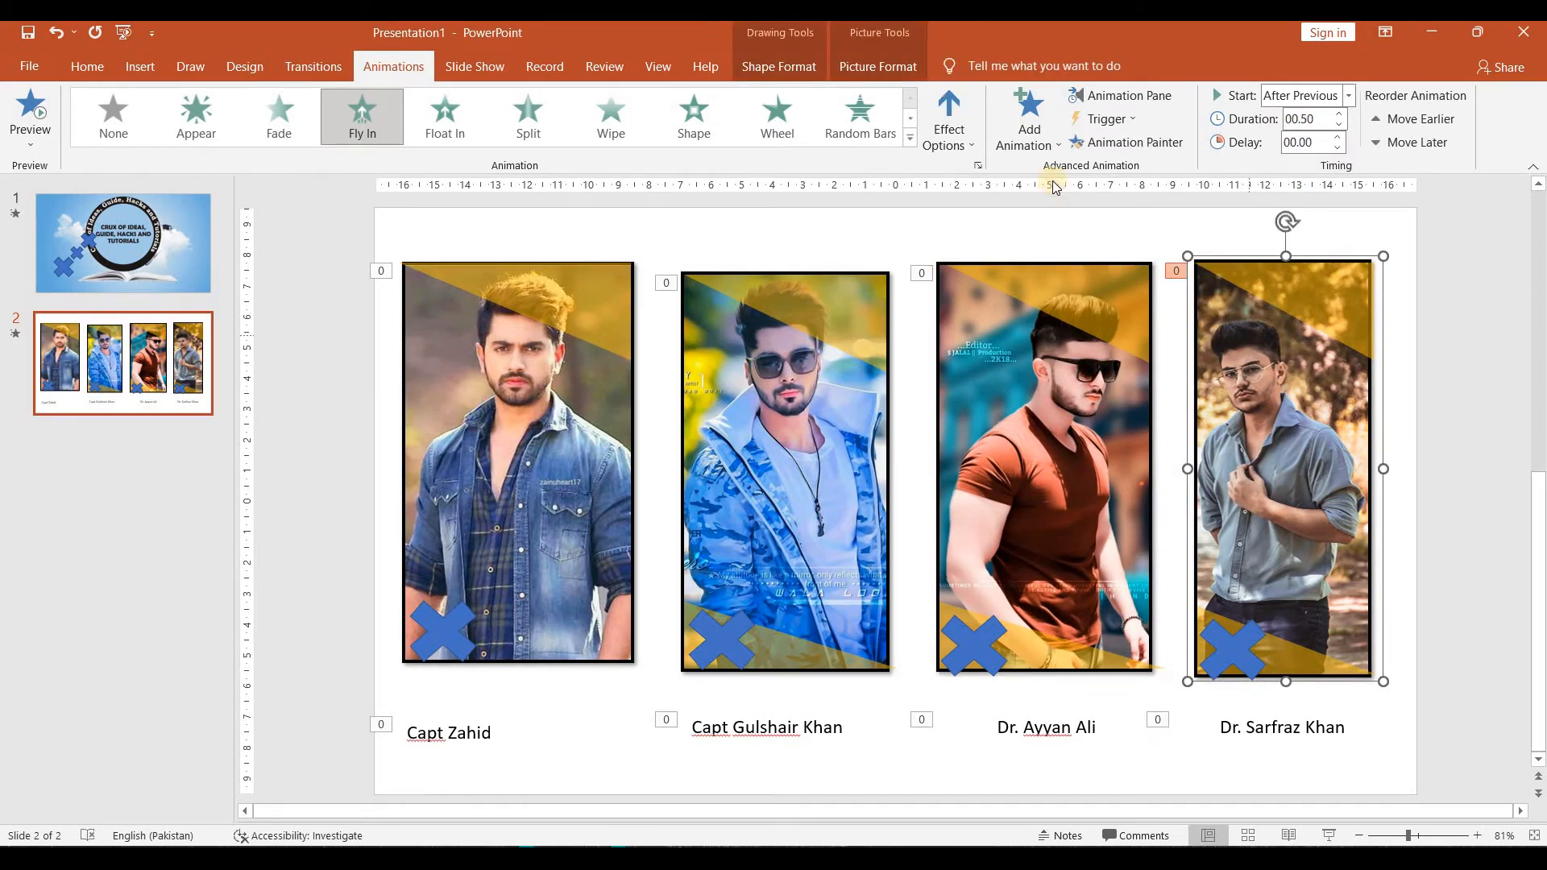
{"action": "left_click", "coordinate": [972, 144]}
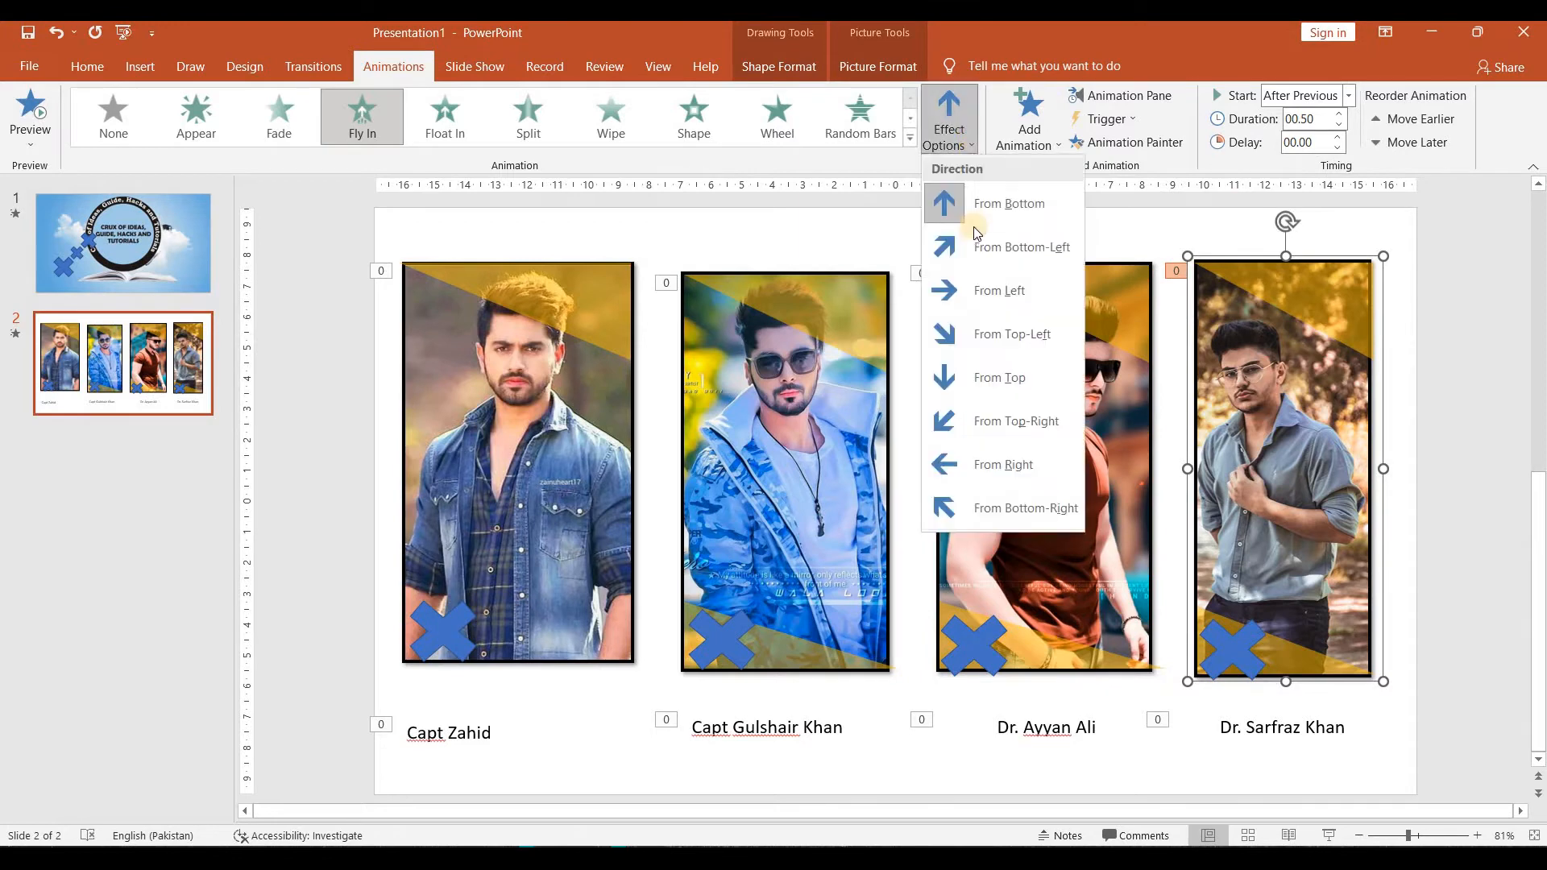
{"action": "left_click", "coordinate": [976, 345]}
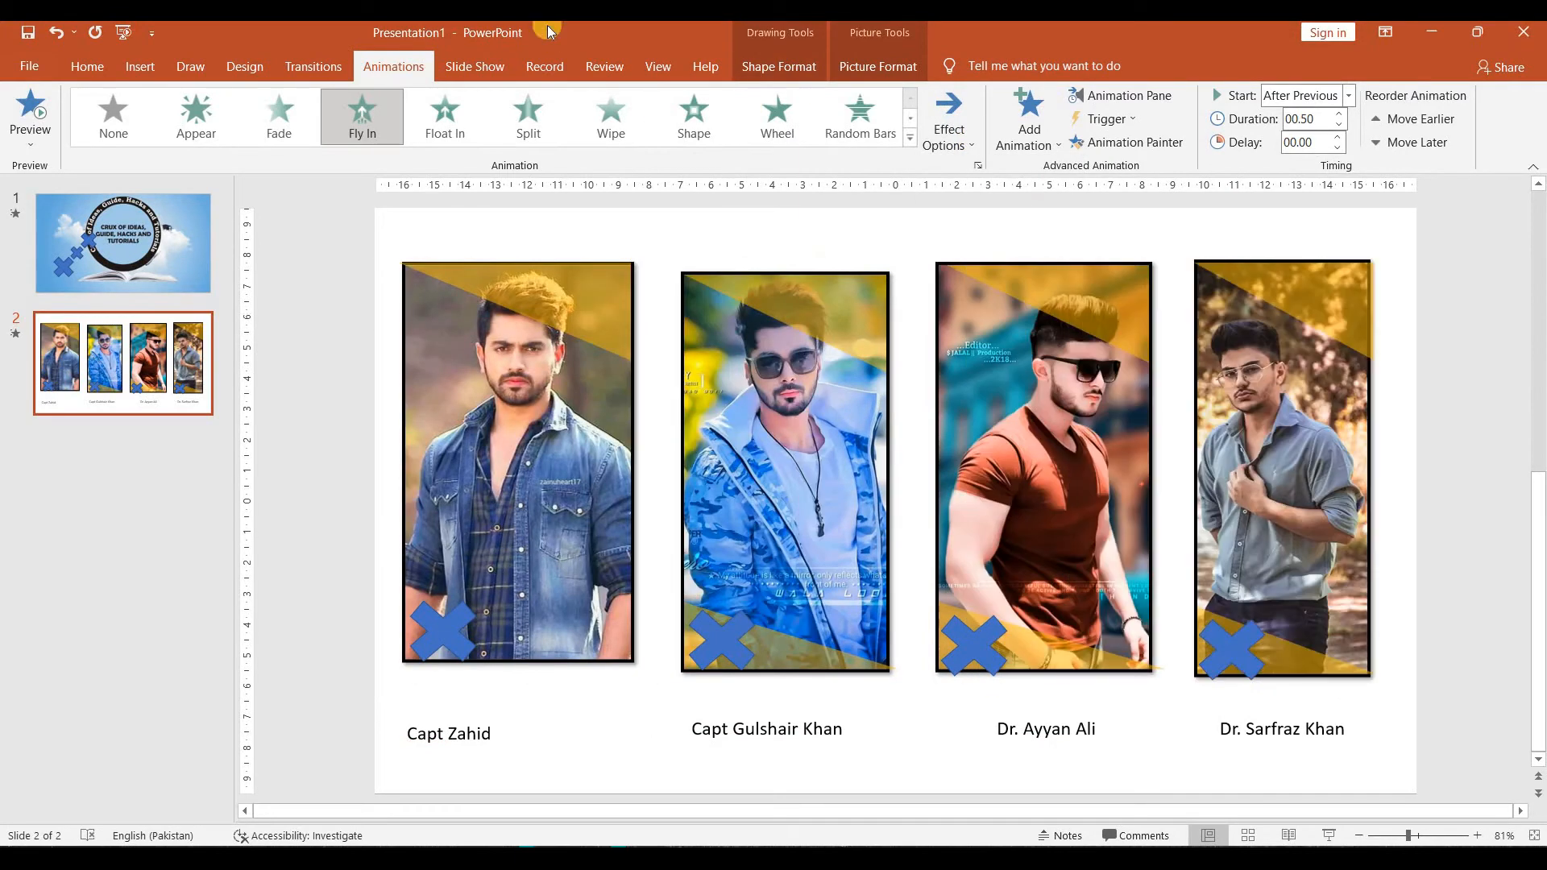
Preview the slide's complete animation sequence
{"action": "left_click", "coordinate": [529, 194]}
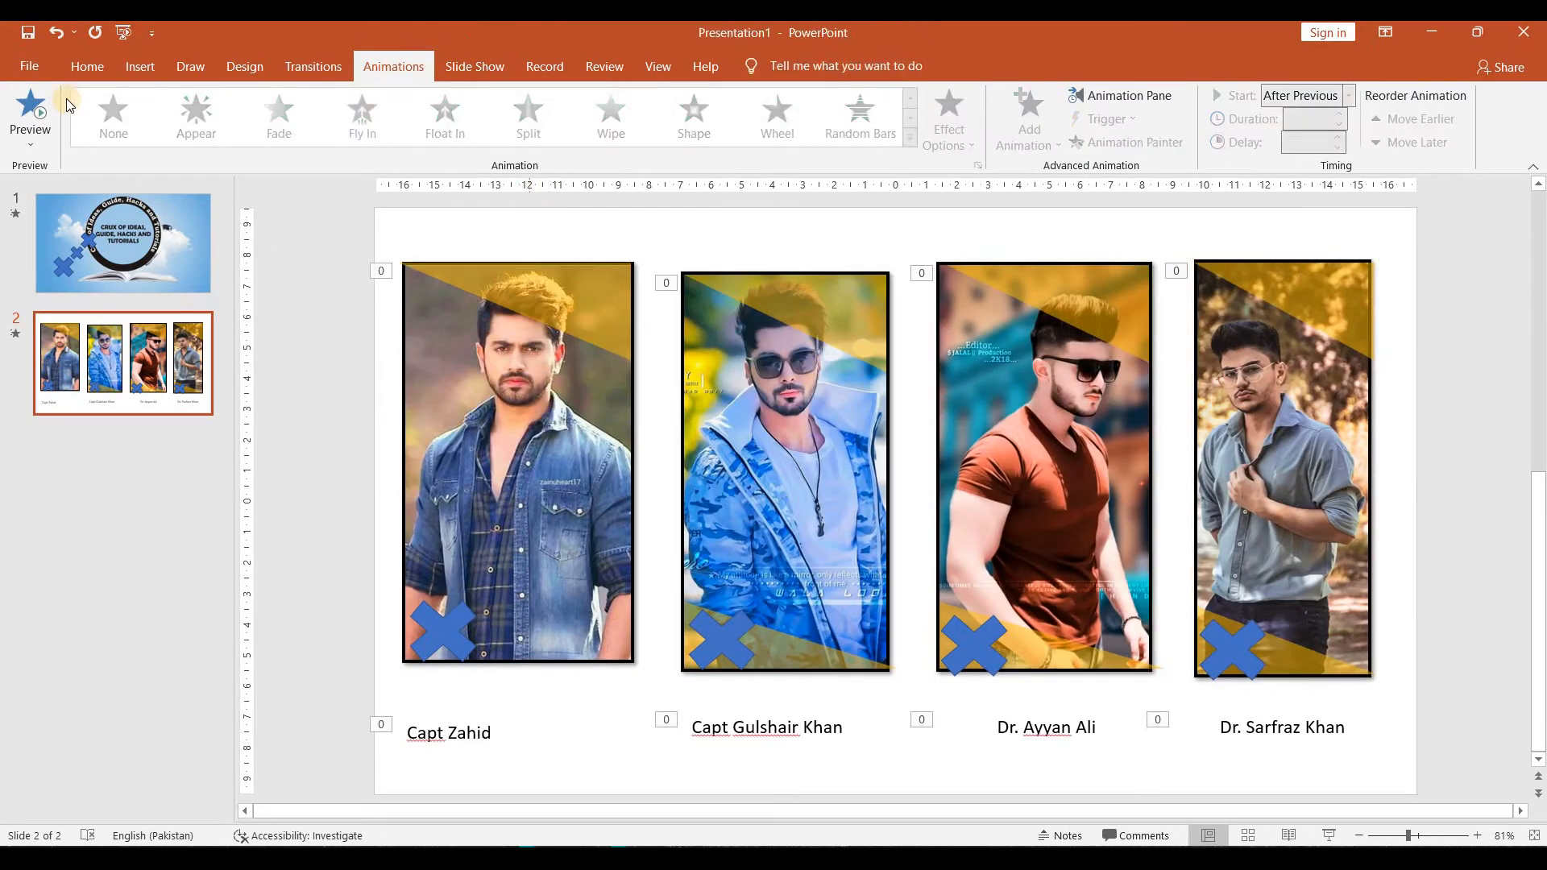
{"action": "left_click", "coordinate": [25, 108]}
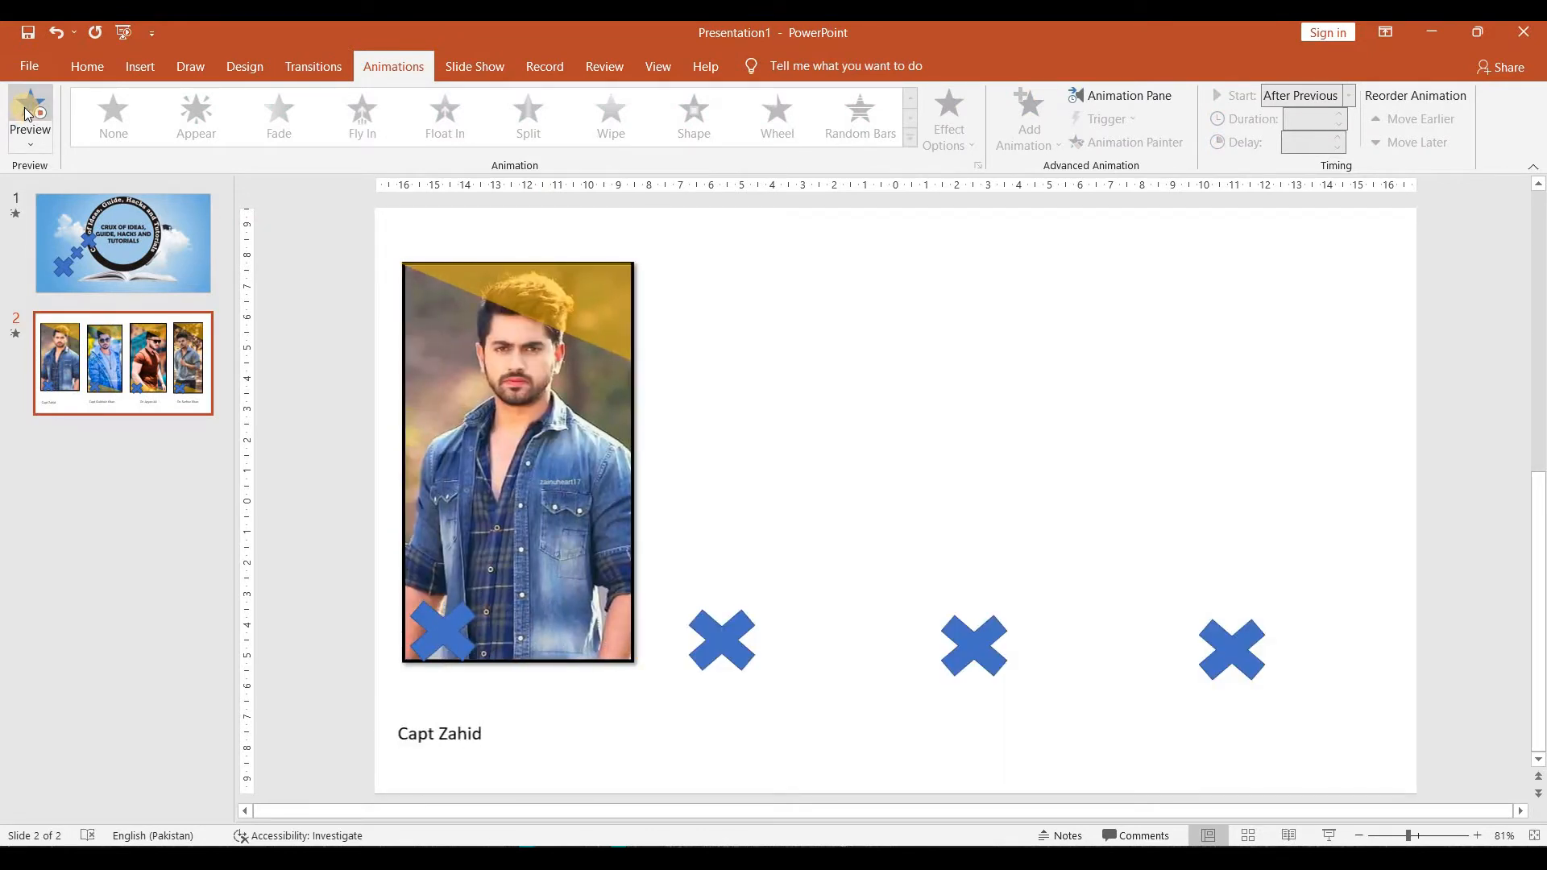